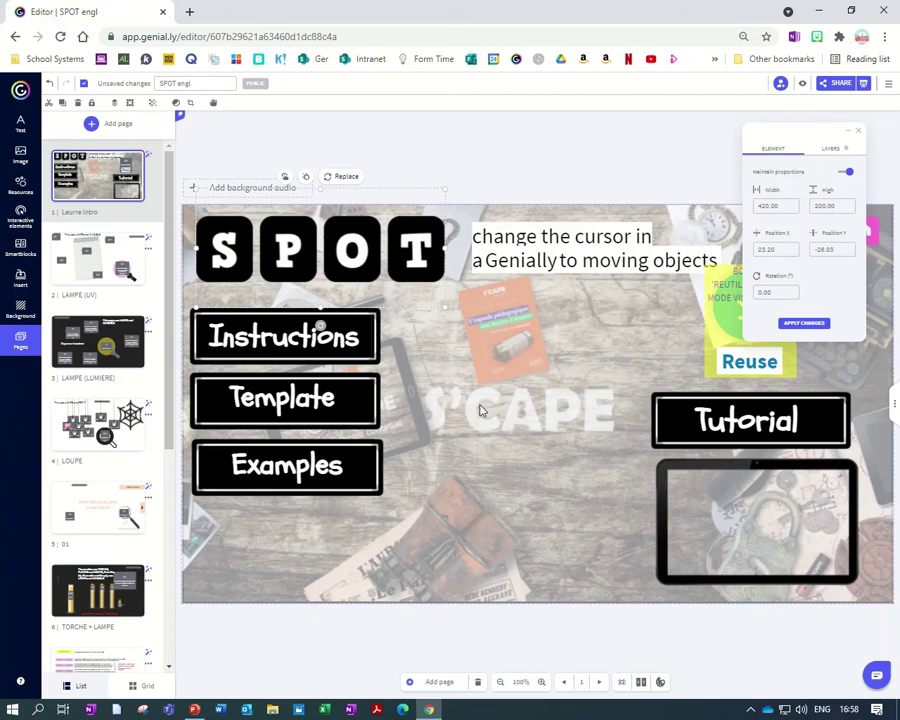
# - Preview the 'SPOT engl' project from its intro page
pyautogui.click(802, 84)
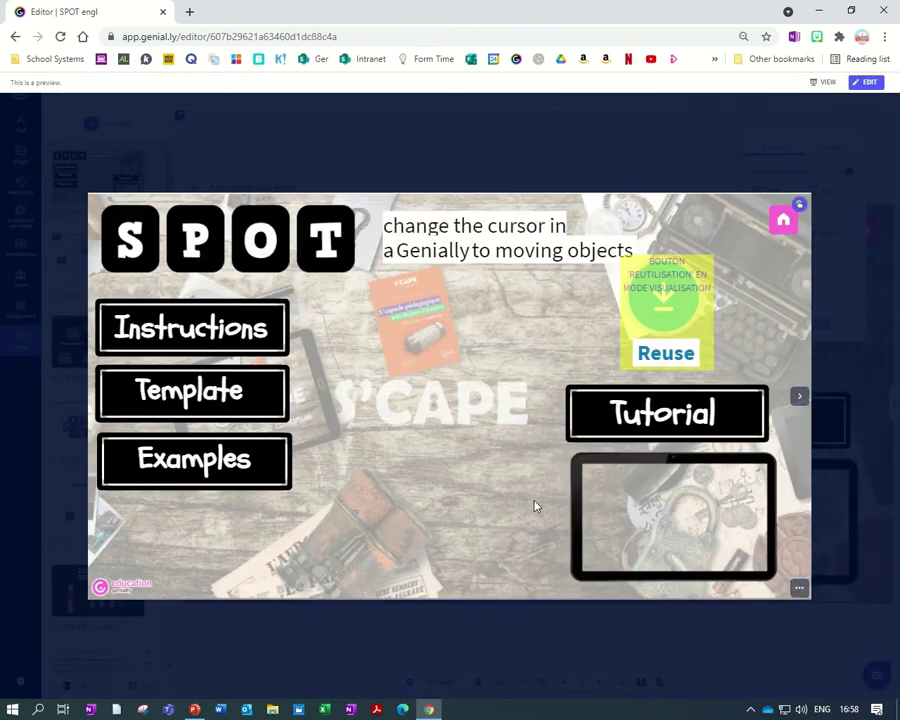
# - Step through the LAMPE and INVISIBLE torch pages, sweeping the beam to reveal and click the pig
pyautogui.click(798, 398)
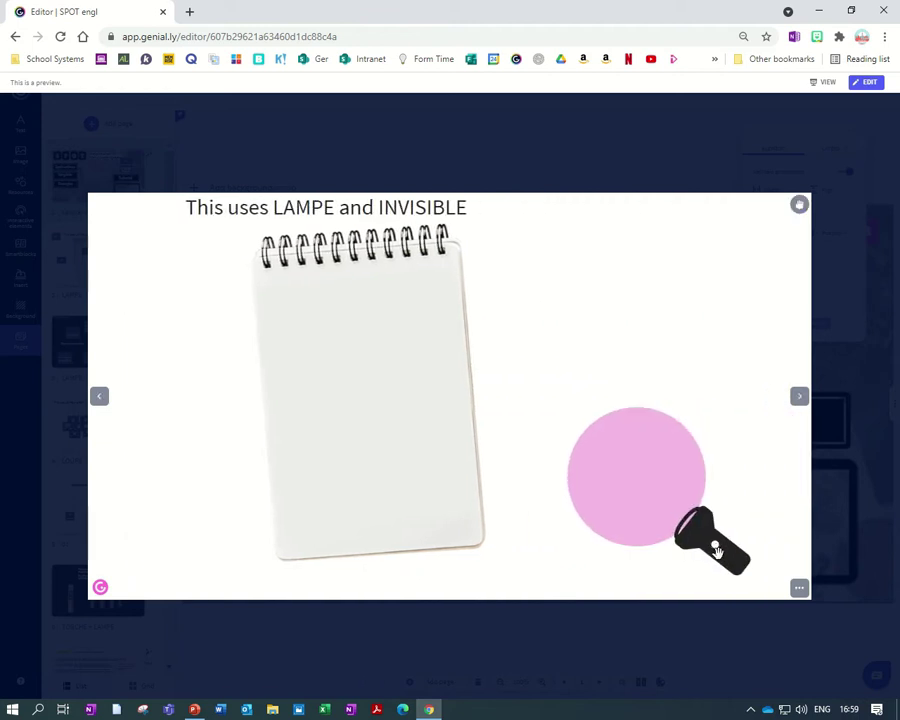
pyautogui.moveTo(712, 540); pyautogui.dragTo(635, 522)
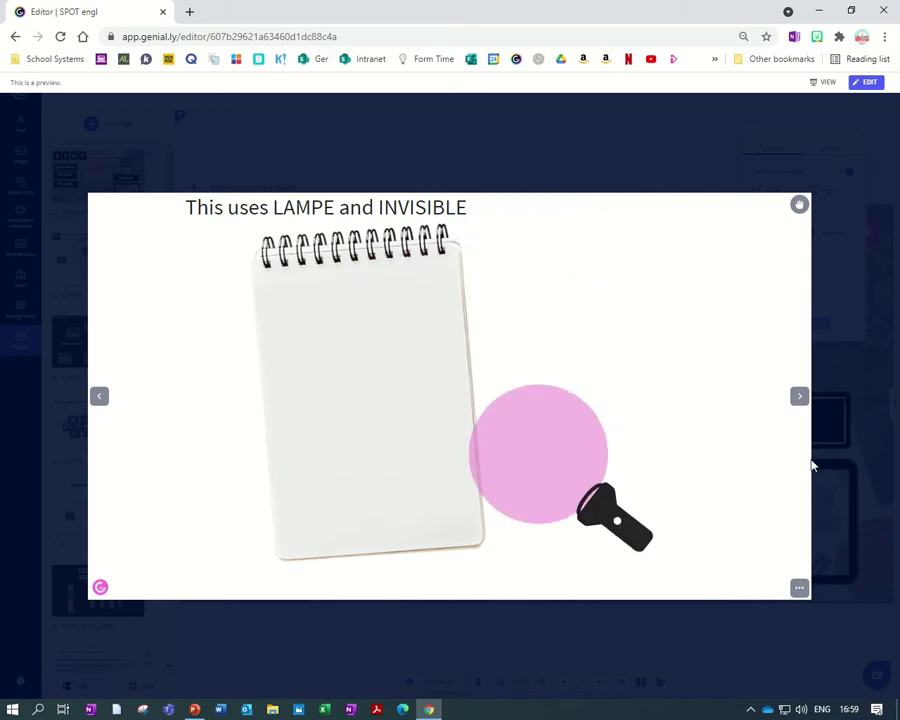
pyautogui.click(800, 398)
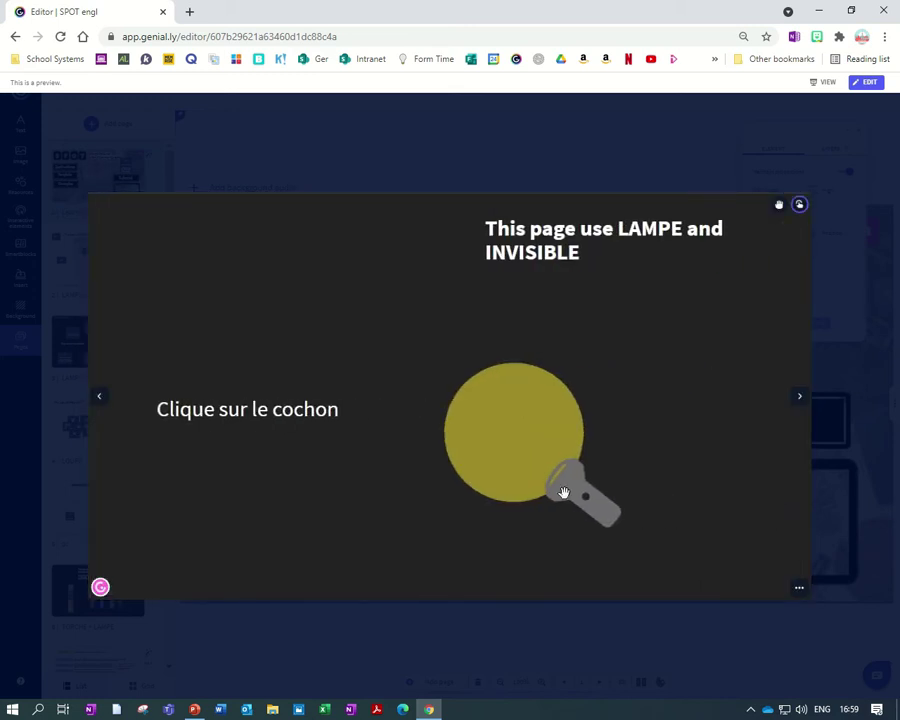
pyautogui.moveTo(565, 490); pyautogui.dragTo(737, 418)
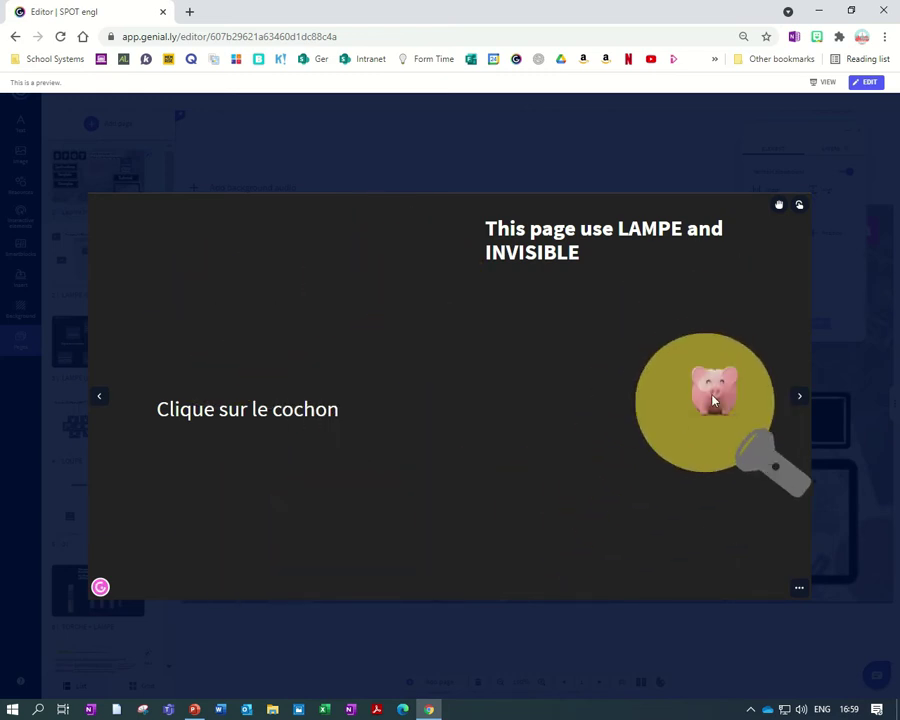
pyautogui.click(715, 390)
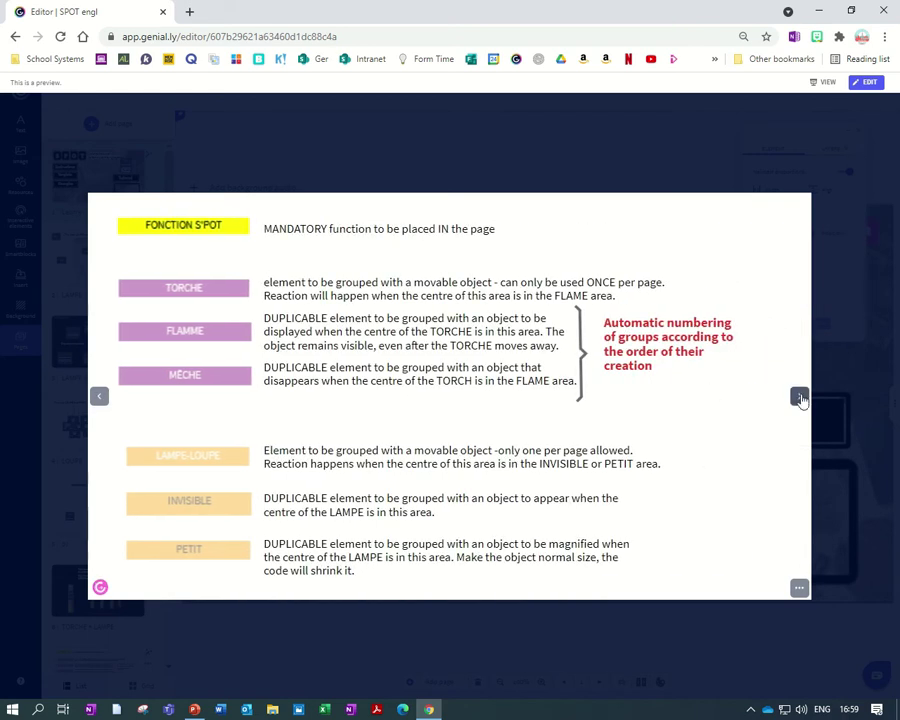
pyautogui.click(799, 397)
# - Leave the preview and start a new preview from the LOUPE page
pyautogui.click(846, 384)
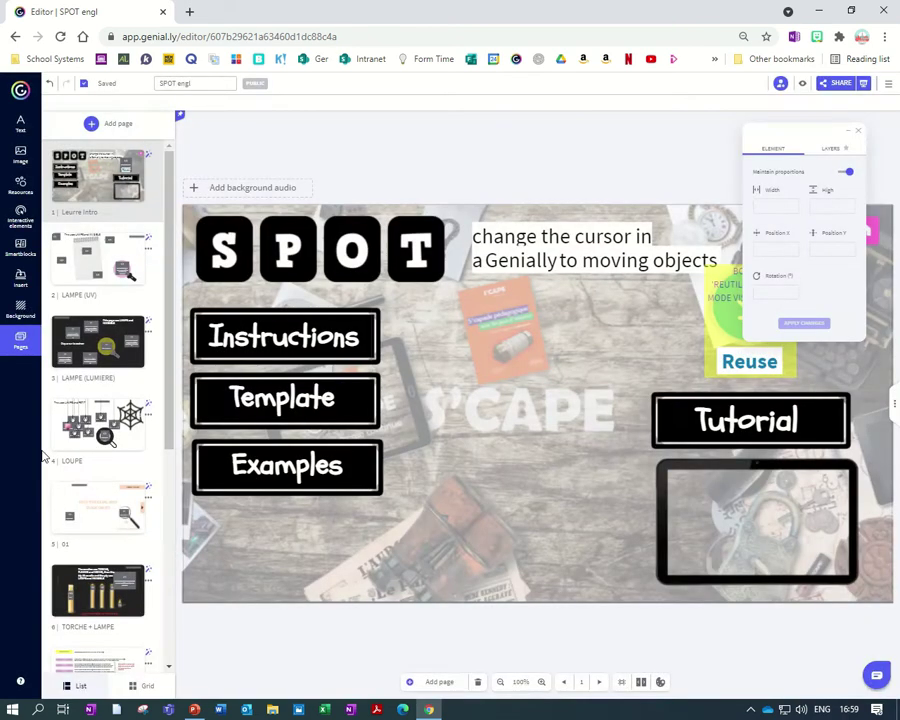
pyautogui.click(148, 401)
pyautogui.click(802, 83)
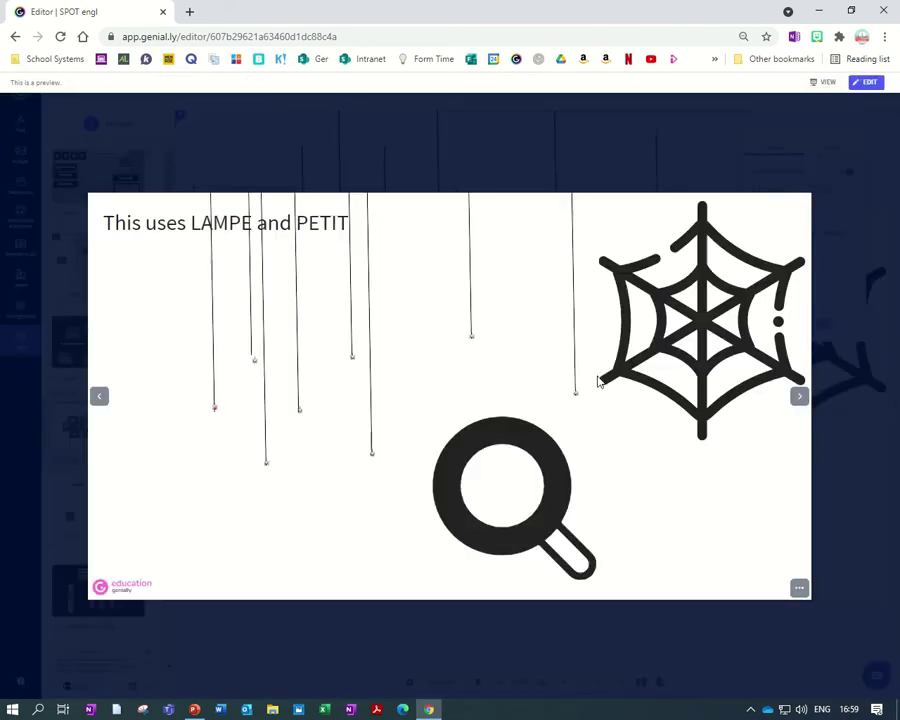
# - Drag the magnifier over the spider, then over the crumpled paper clue on FIRST CLUE
pyautogui.moveTo(568, 548); pyautogui.dragTo(685, 462)
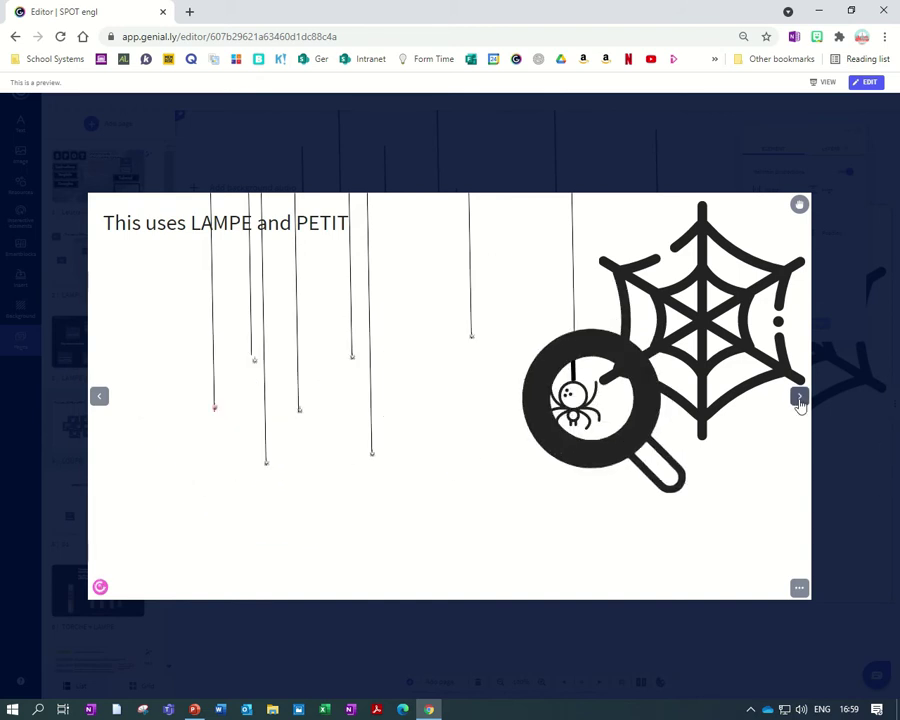
pyautogui.click(798, 397)
pyautogui.moveTo(435, 485); pyautogui.dragTo(429, 442)
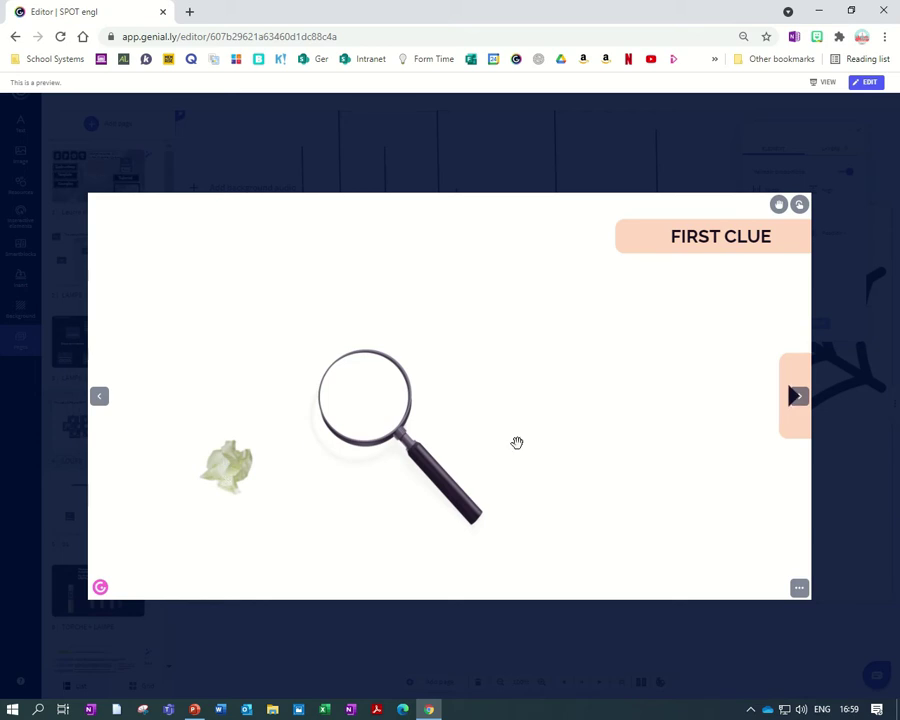
# - On the candles page, carry the match onto a wick and move the big lit candle
pyautogui.click(805, 399)
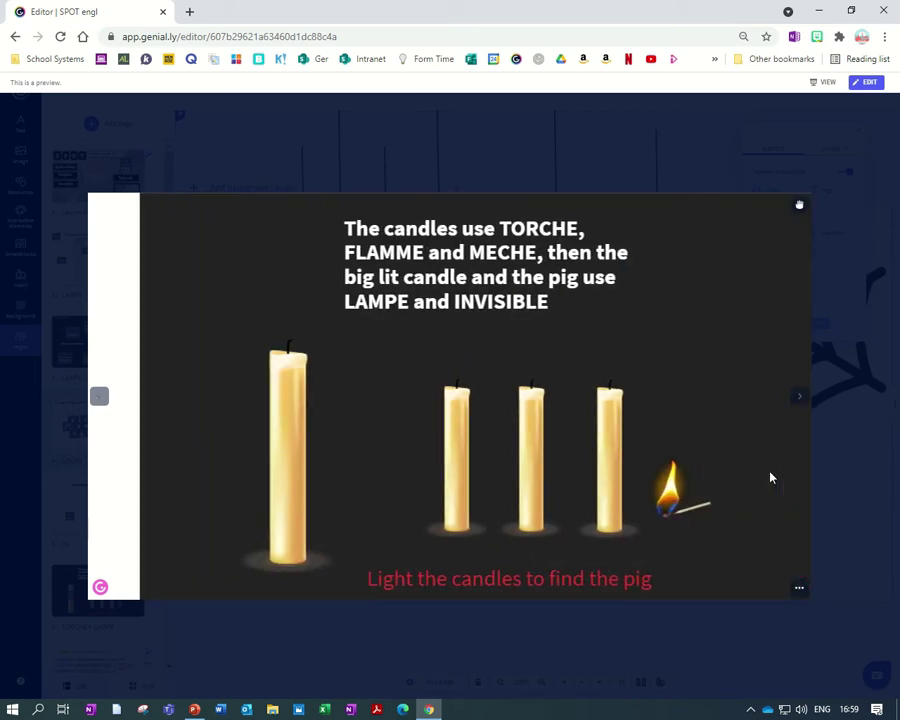
pyautogui.moveTo(615, 498)
pyautogui.mouseDown()
pyautogui.moveTo(567, 390)
pyautogui.moveTo(410, 384)
pyautogui.moveTo(408, 396)
pyautogui.moveTo(307, 378)
pyautogui.moveTo(241, 344)
pyautogui.moveTo(323, 440)
pyautogui.mouseUp()
pyautogui.moveTo(238, 482); pyautogui.dragTo(206, 495)
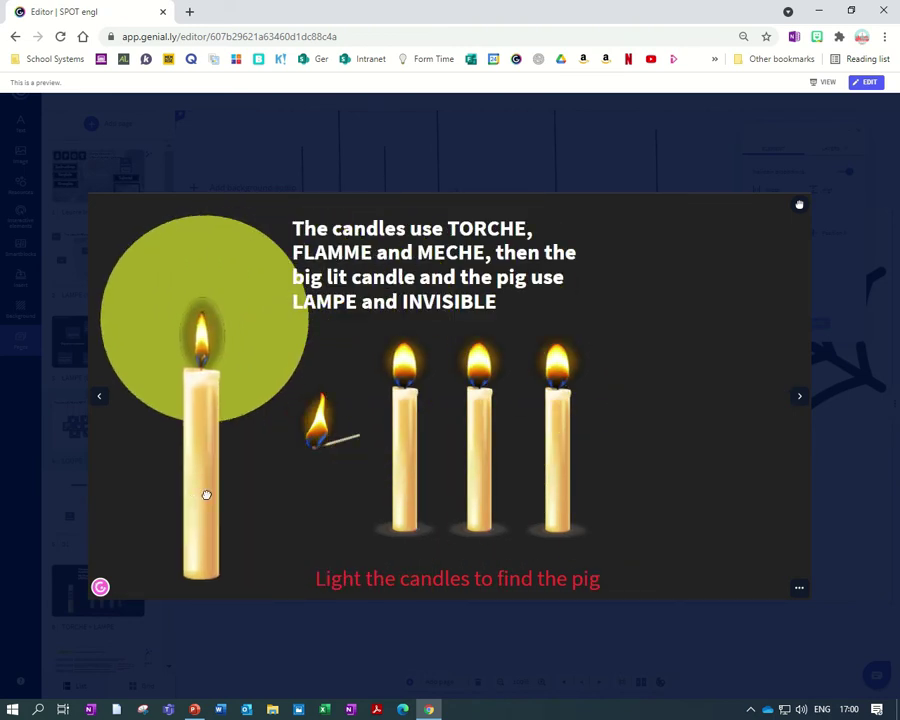
pyautogui.click(799, 398)
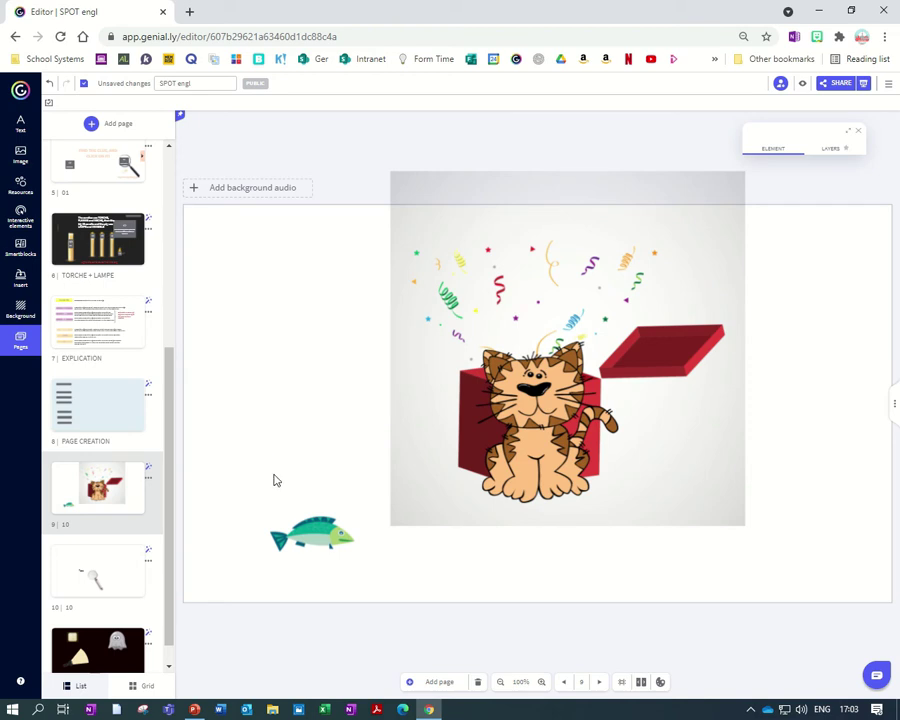
# - Shift the cat aside and back, raise the fish beside the box, then open EXPLICATION (page 7)
pyautogui.moveTo(530, 430); pyautogui.dragTo(700, 435)
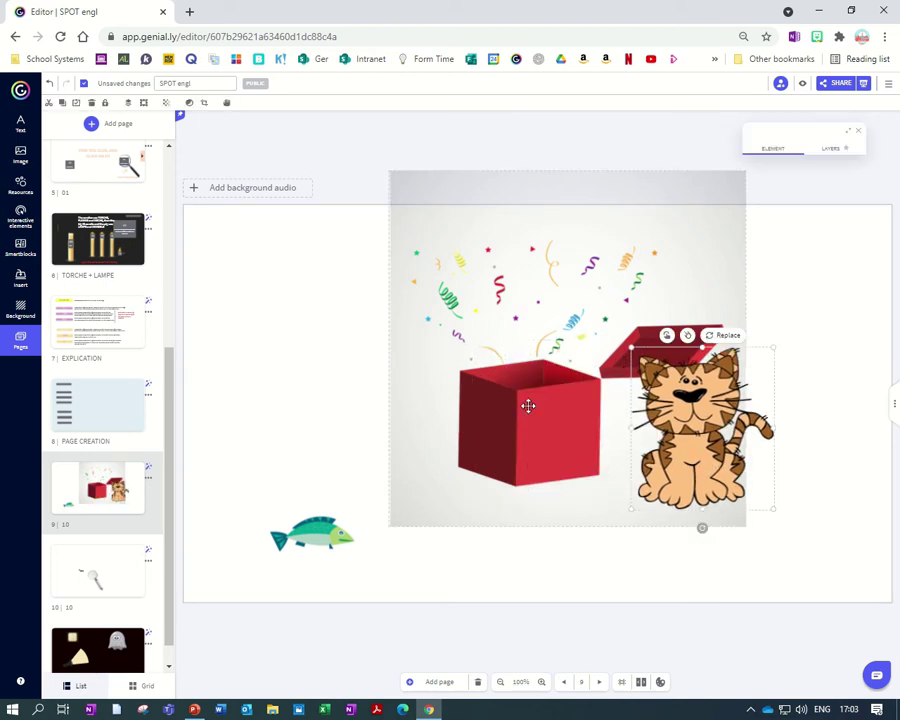
pyautogui.moveTo(640, 478); pyautogui.dragTo(480, 463)
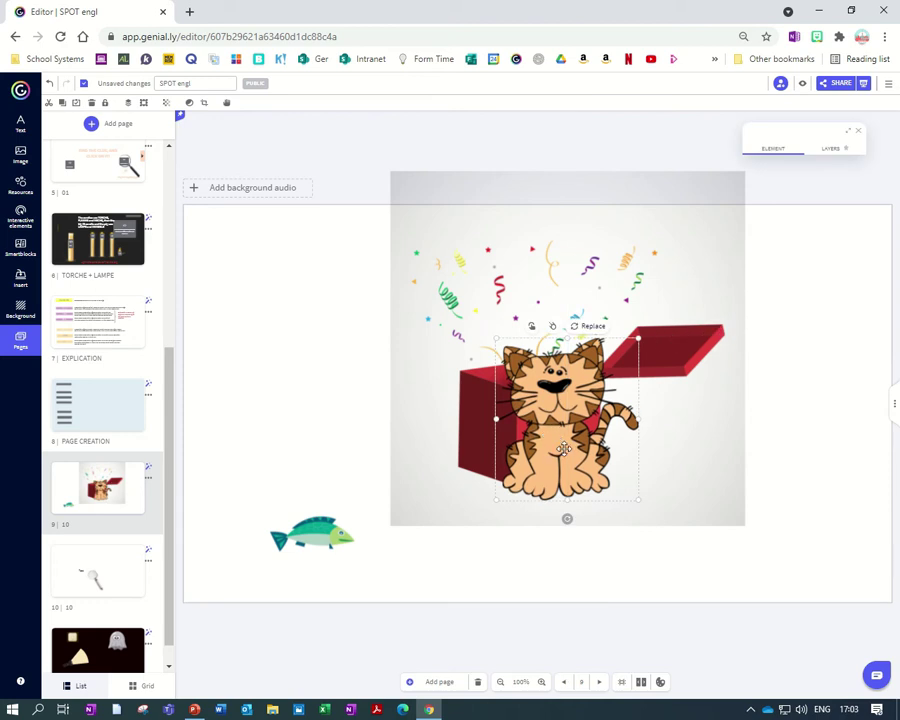
pyautogui.moveTo(294, 544); pyautogui.dragTo(270, 507)
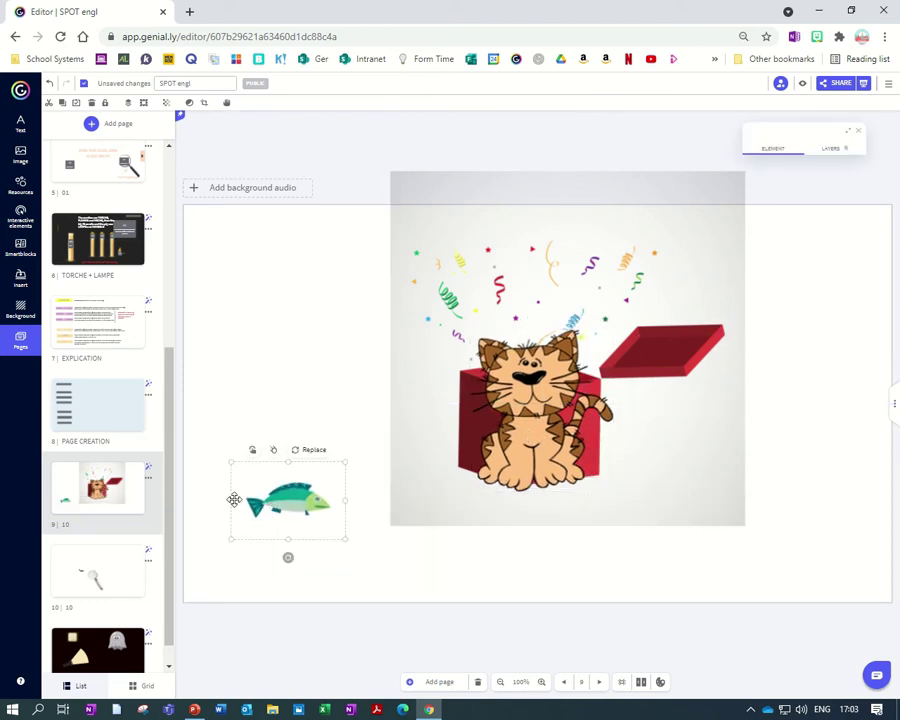
pyautogui.click(102, 406)
pyautogui.click(87, 318)
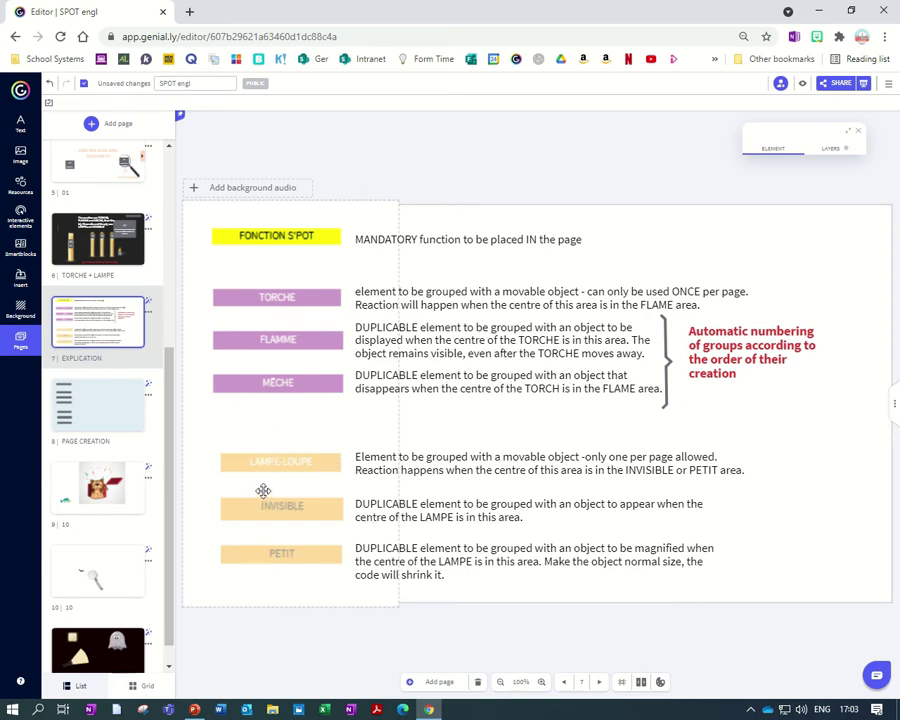
# - On PAGE CREATION, nudge FONCTION S'POT lower and select it with TORCHE and FLAMME0
pyautogui.click(88, 420)
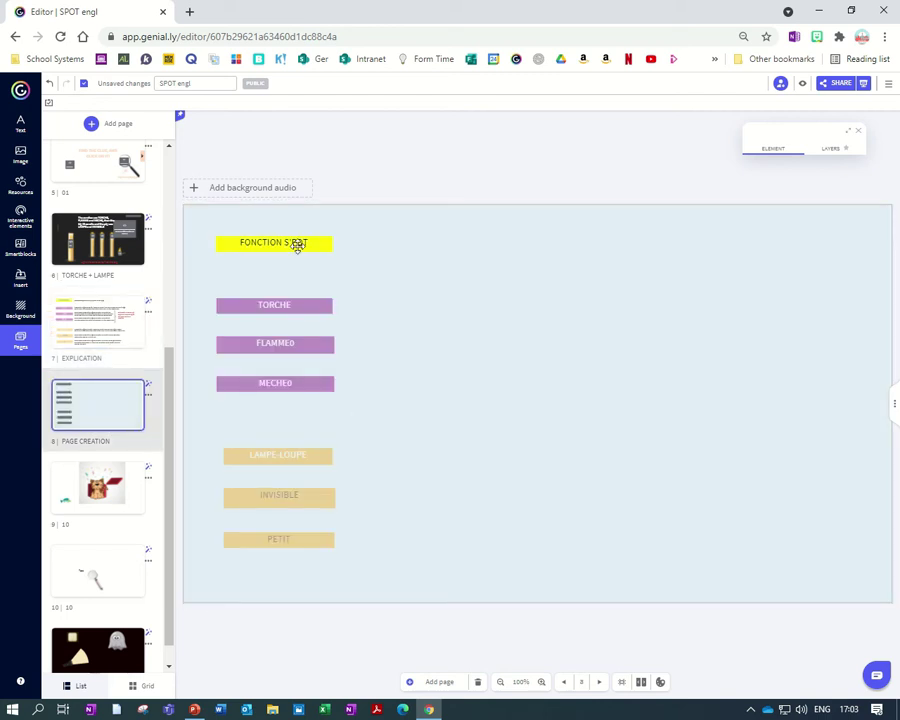
pyautogui.click(297, 245)
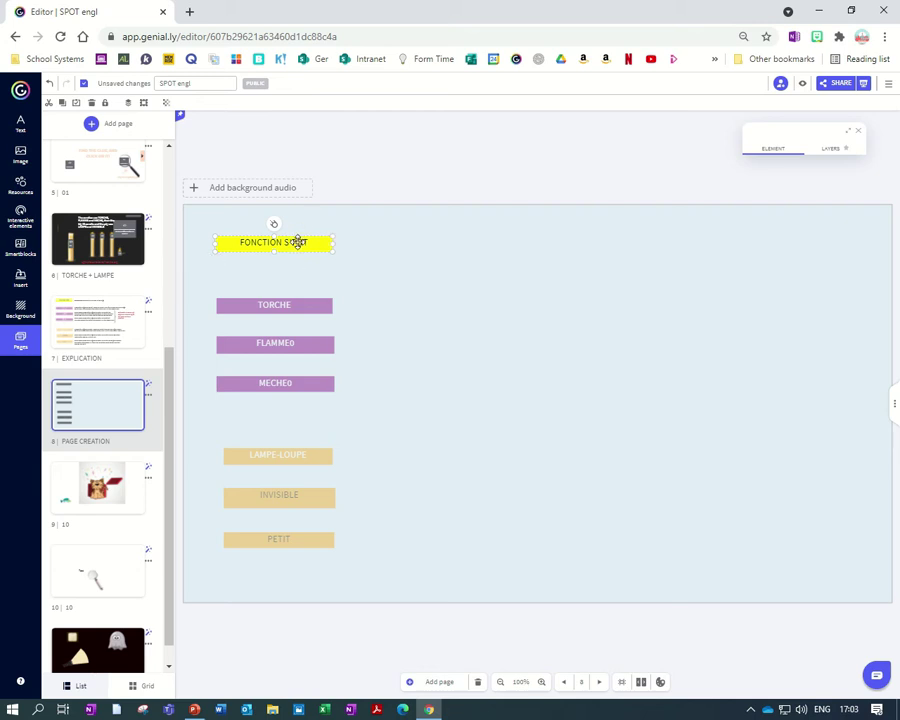
pyautogui.moveTo(297, 246); pyautogui.dragTo(299, 254)
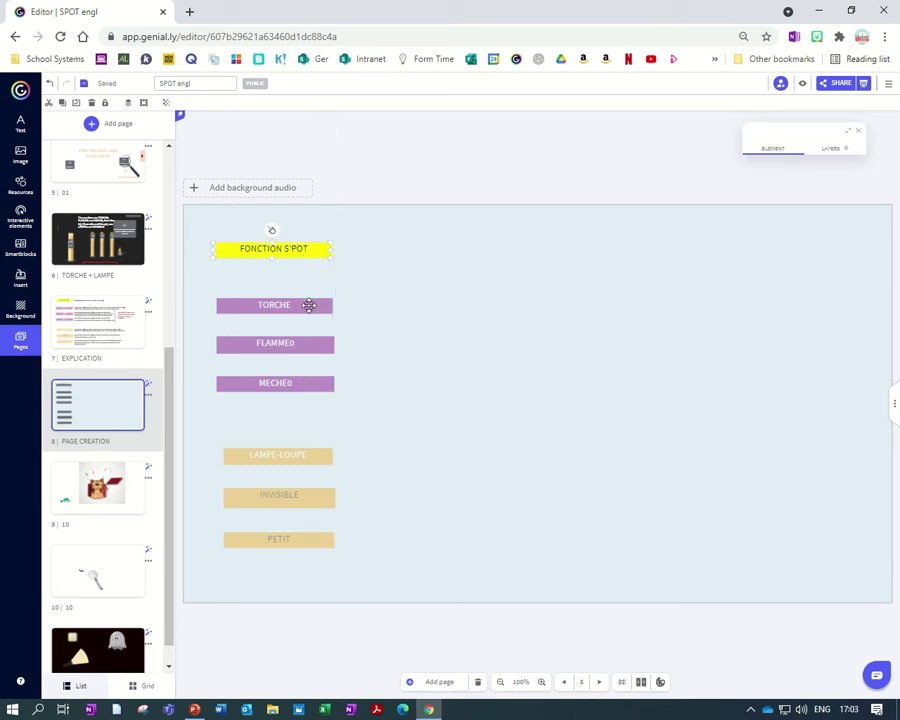
pyautogui.keyDown('shift'); pyautogui.click(304, 306); pyautogui.keyUp('shift')
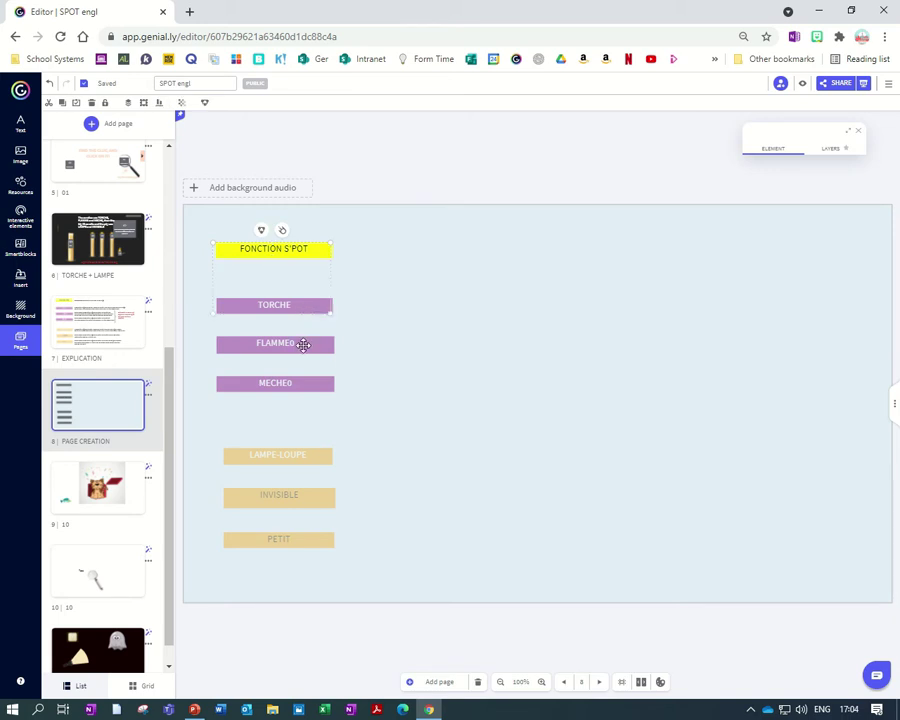
pyautogui.keyDown('shift'); pyautogui.click(303, 345); pyautogui.keyUp('shift')
# - Paste the three labels onto page 9 and group the TORCHE label with the fish
pyautogui.click(98, 485)
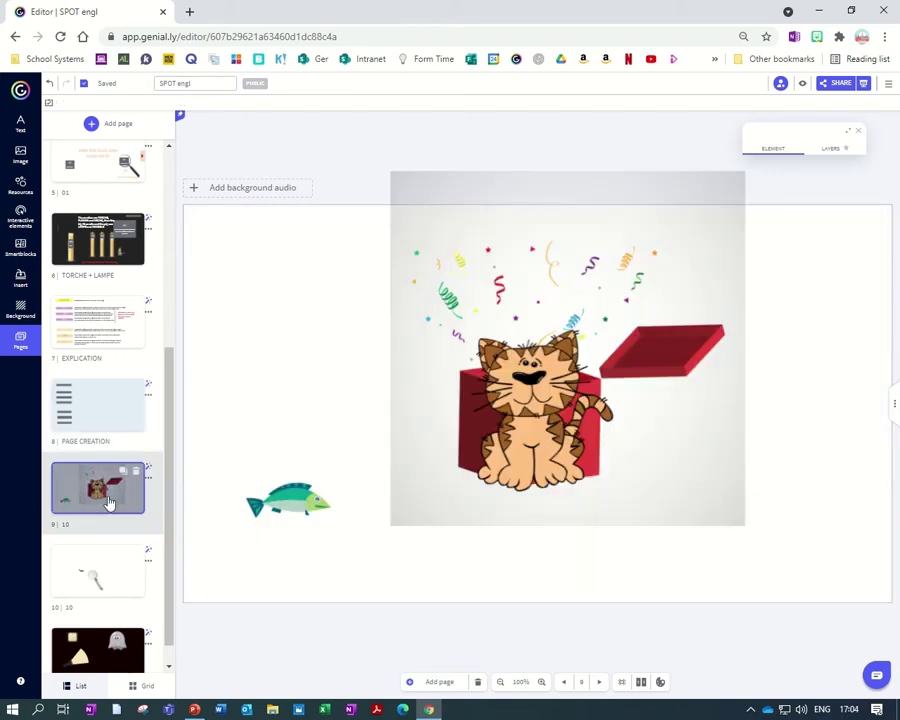
pyautogui.hotkey('ctrl', 'v')
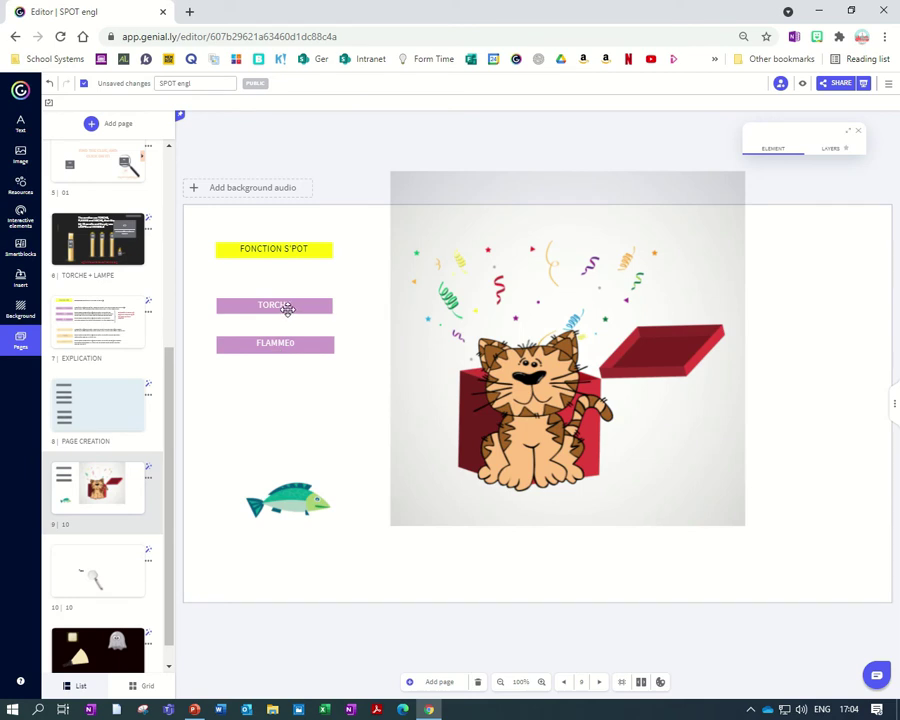
pyautogui.moveTo(287, 308); pyautogui.dragTo(305, 500)
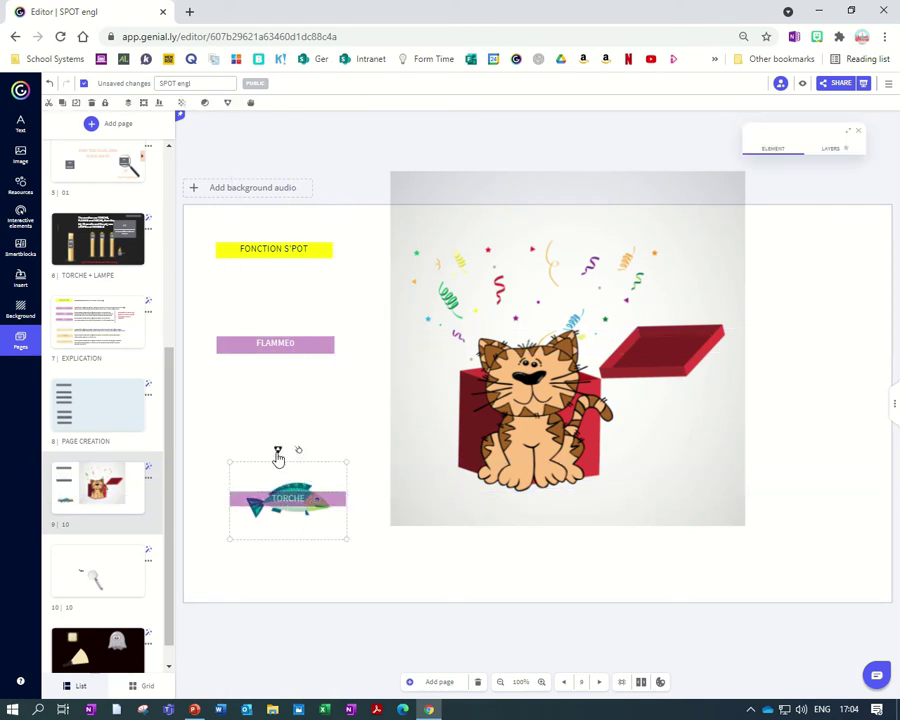
pyautogui.click(278, 451)
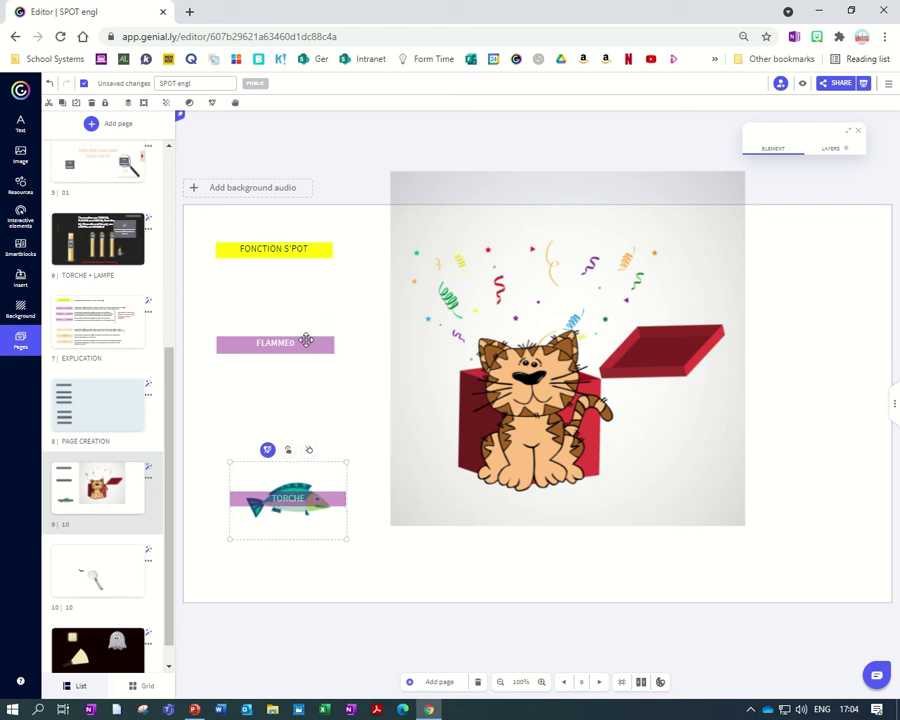
# - Place the FLAMME0 label at the cat's feet and group it with the cat
pyautogui.moveTo(306, 341); pyautogui.dragTo(555, 473)
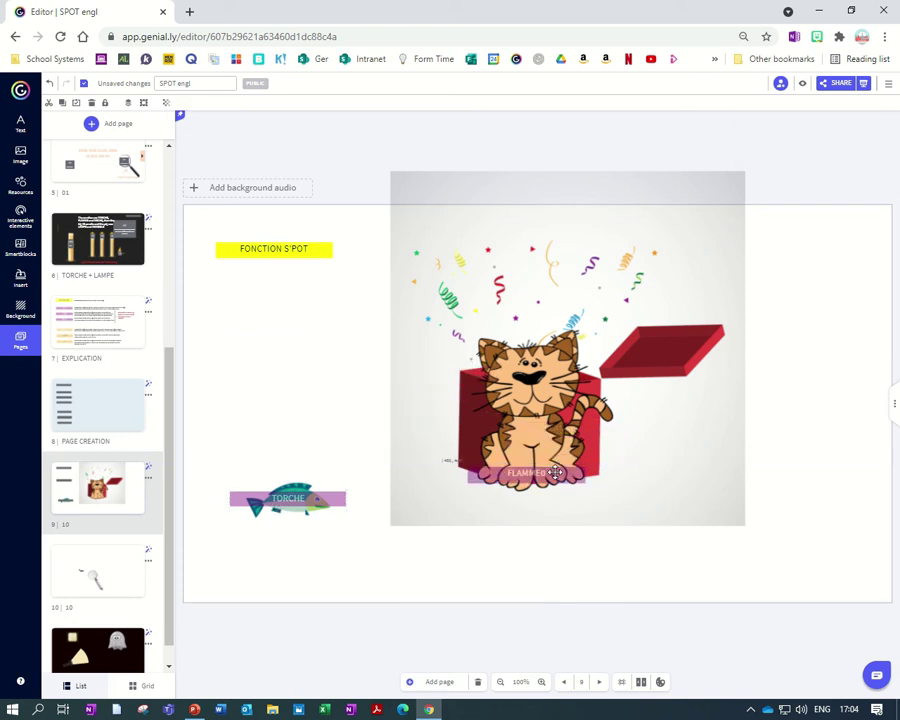
pyautogui.click(514, 452)
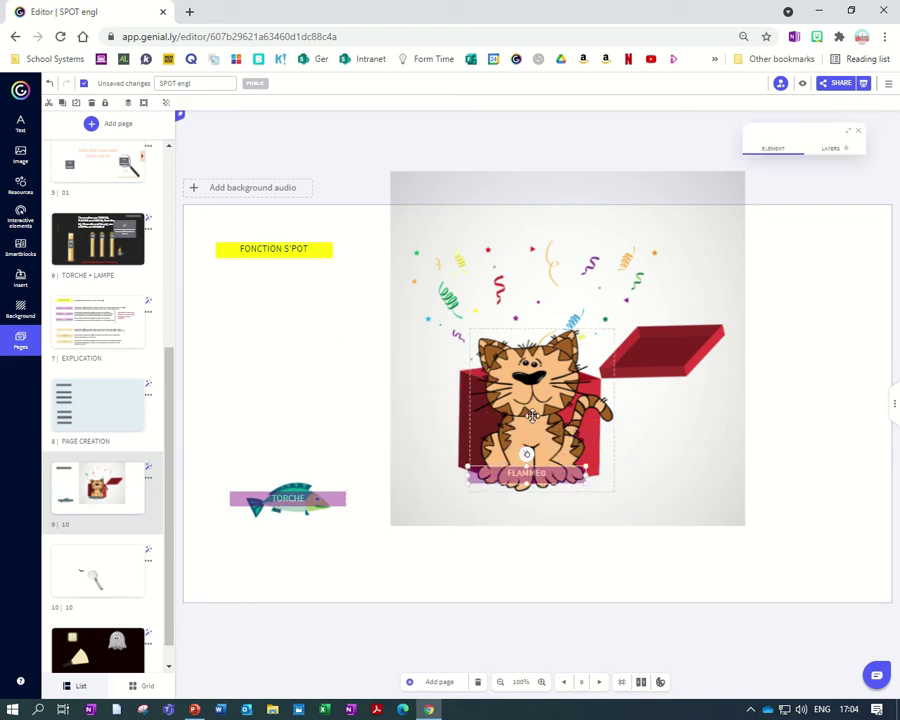
pyautogui.click(529, 319)
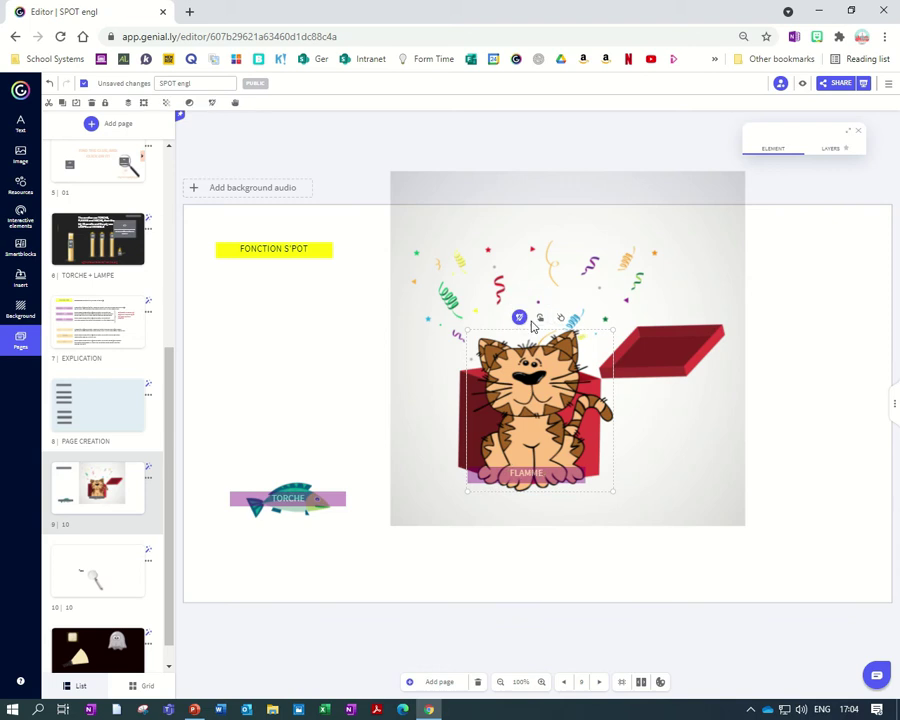
pyautogui.click(297, 503)
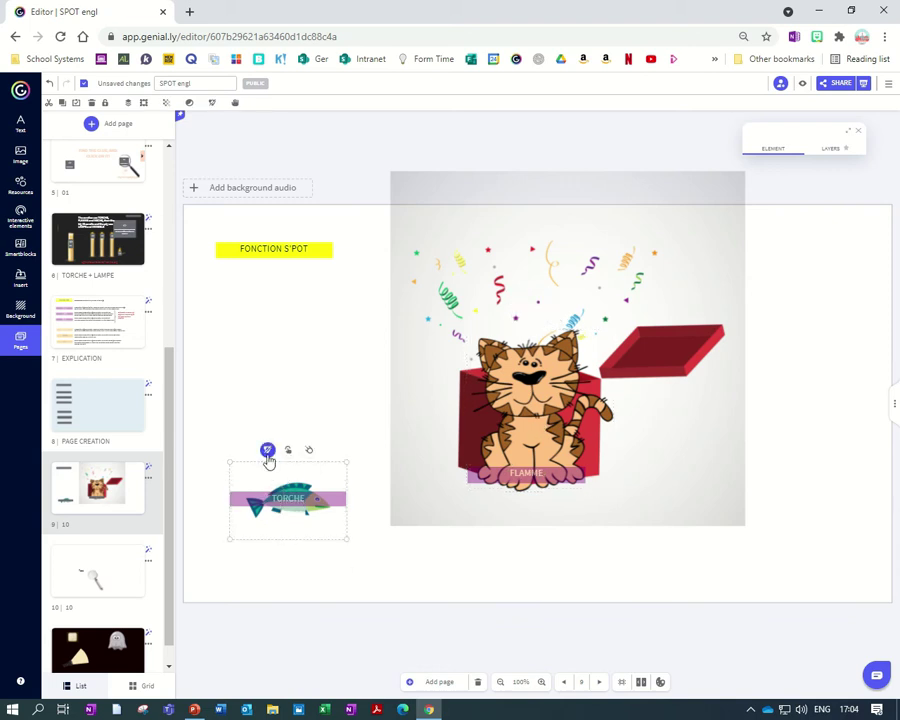
# - Move the FONCTION S'POT title to the top-left and make the fish draggable in view mode
pyautogui.moveTo(280, 251); pyautogui.dragTo(247, 215)
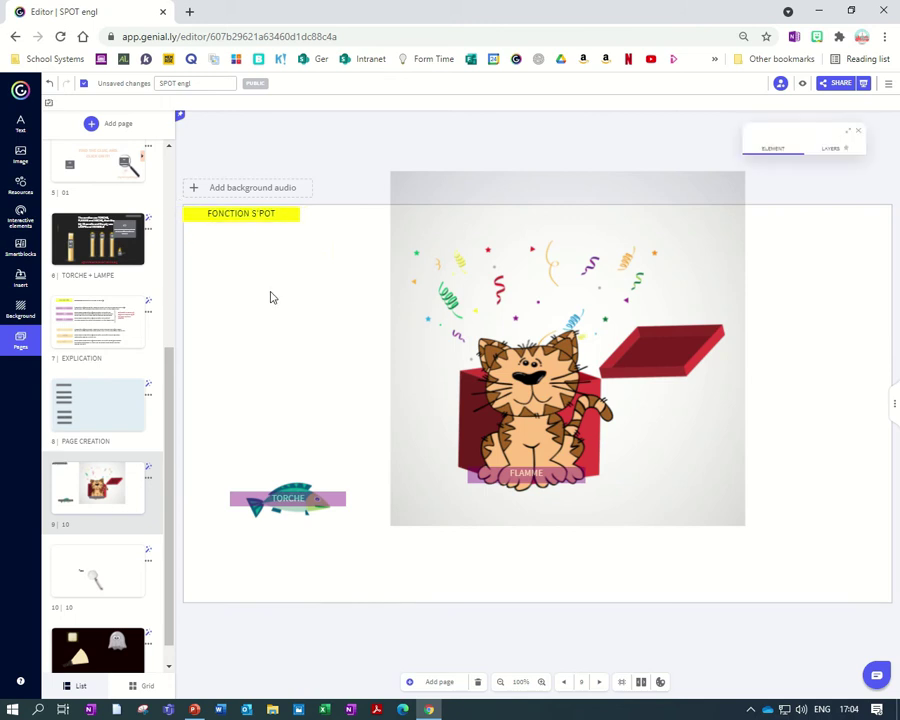
pyautogui.click(272, 529)
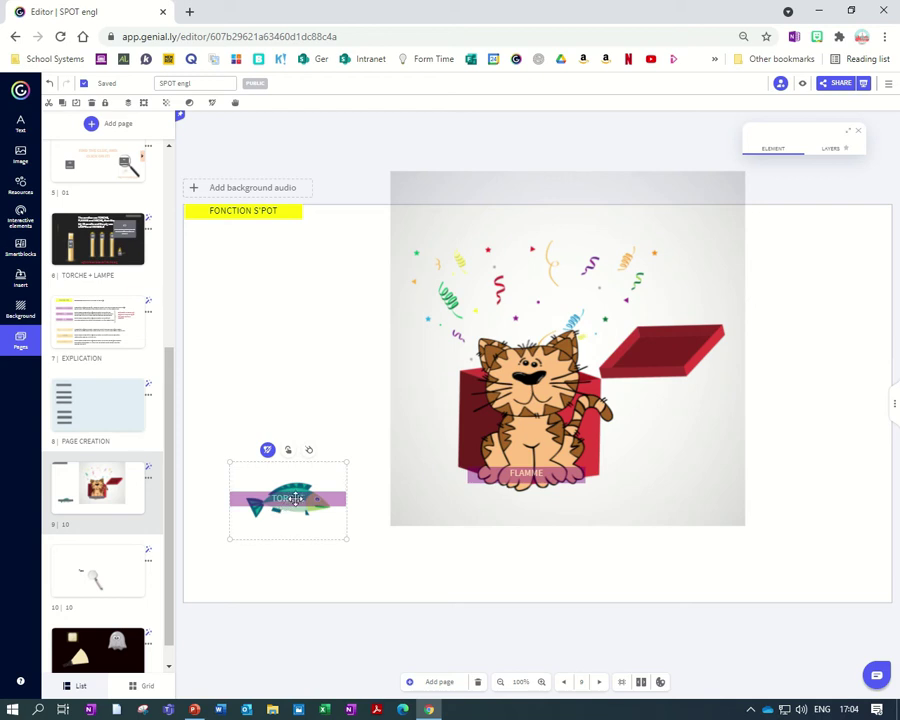
pyautogui.click(236, 104)
# - Preview page 9, pulling the fish over the box to reveal the cat, then return to editing
pyautogui.click(804, 88)
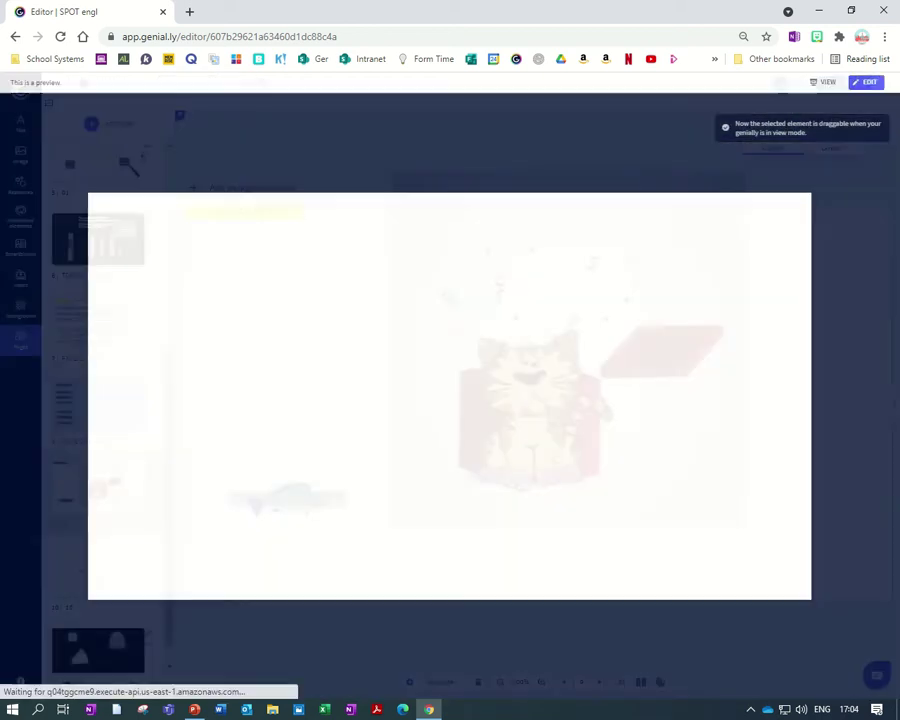
pyautogui.moveTo(215, 492); pyautogui.dragTo(335, 438)
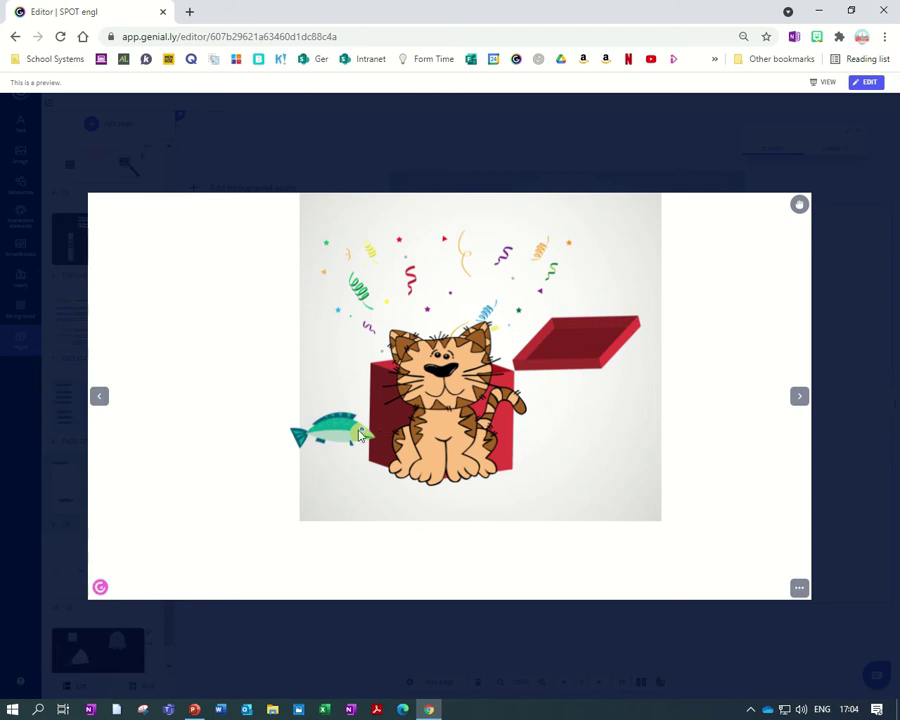
pyautogui.moveTo(337, 438); pyautogui.dragTo(158, 497)
pyautogui.click(814, 472)
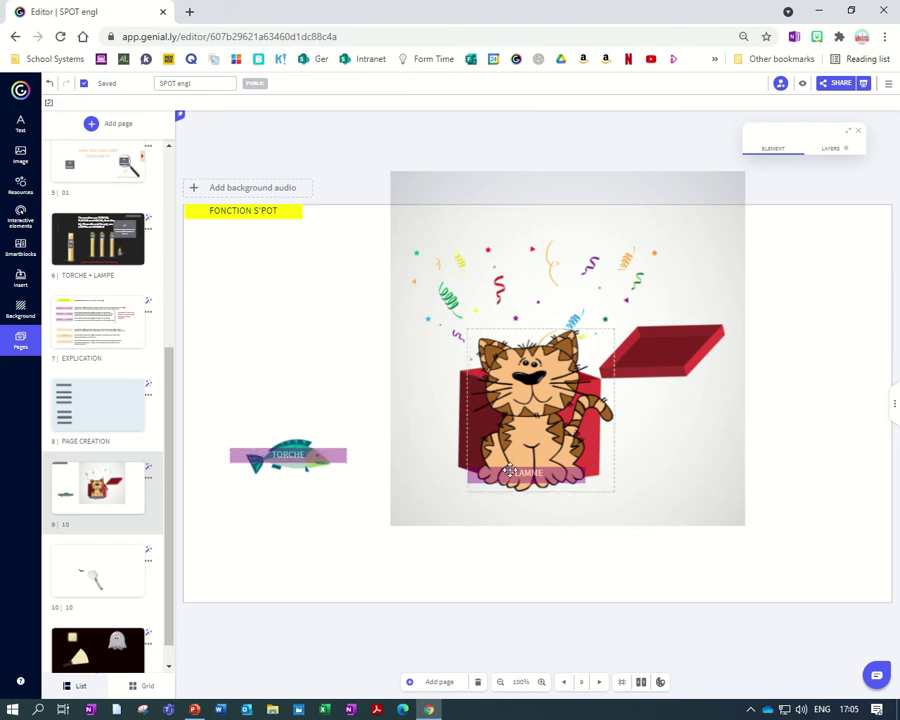
# - Preview again, dropping the fish into the open red box, then close with Esc
pyautogui.click(802, 83)
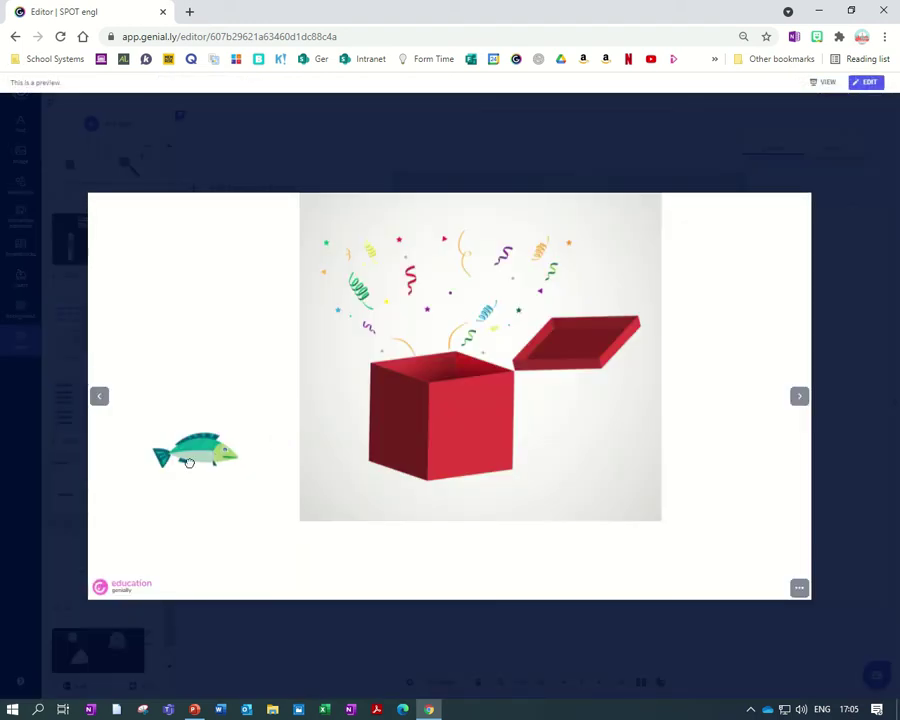
pyautogui.moveTo(188, 462); pyautogui.dragTo(452, 484)
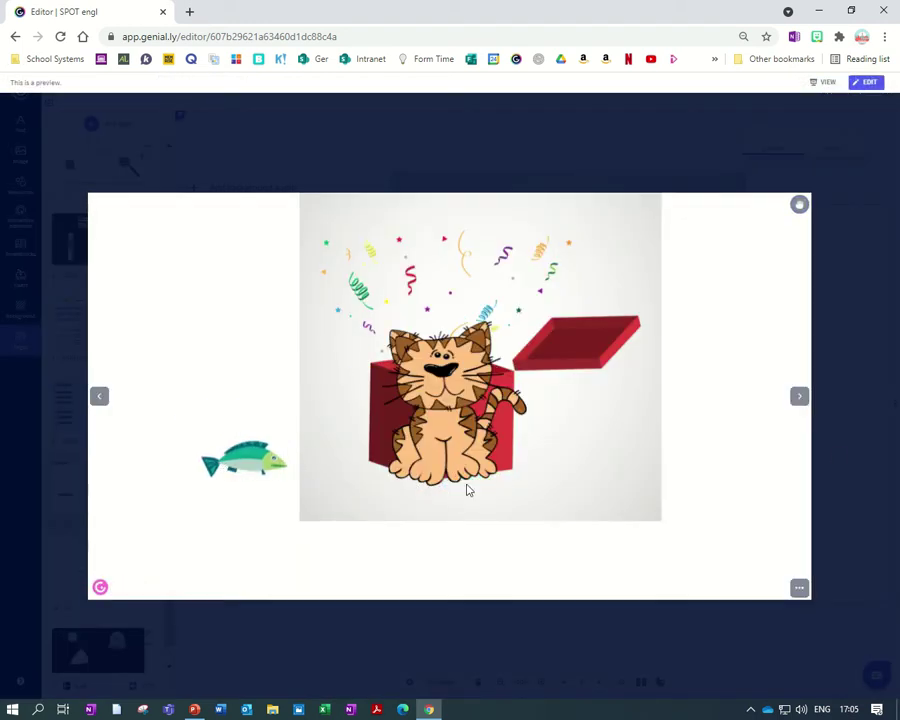
pyautogui.press('Escape')
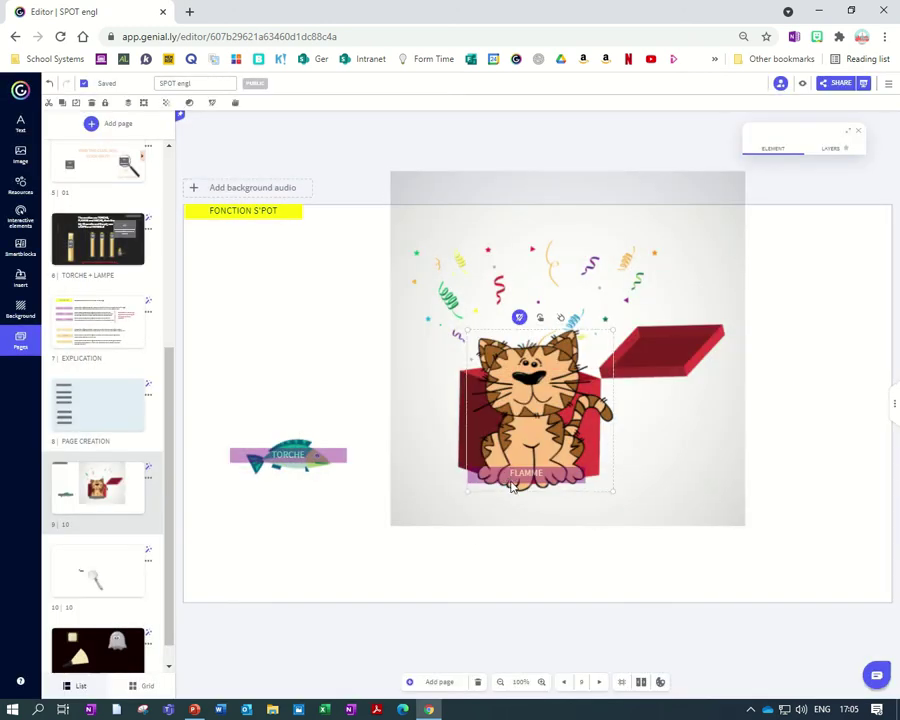
# - Stretch the purple FLAMME area to cover the whole cat, from head to below its feet
pyautogui.click(517, 432)
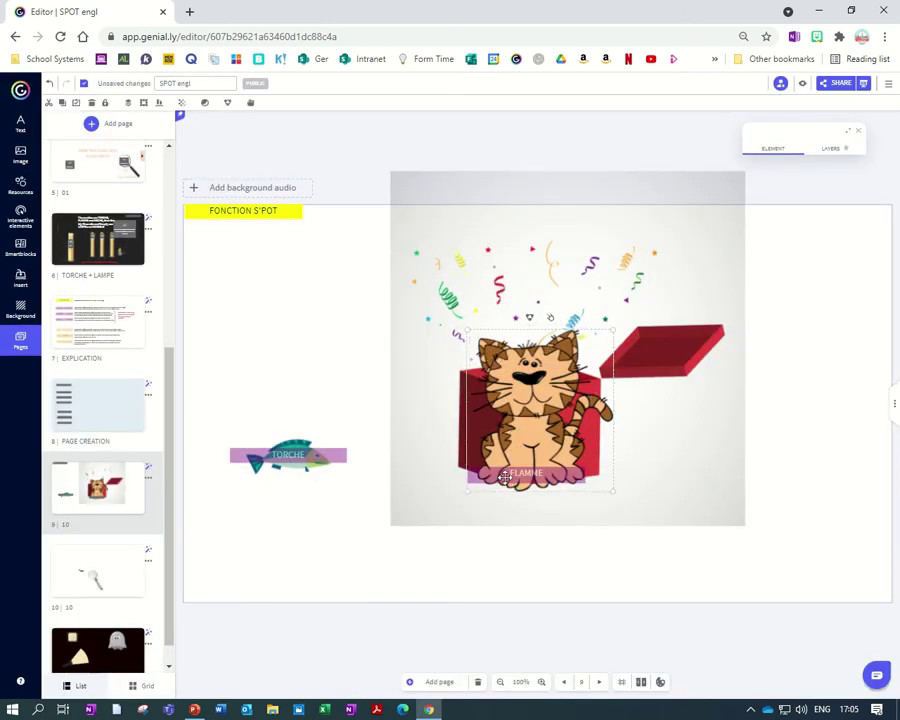
pyautogui.moveTo(526, 468); pyautogui.dragTo(529, 320)
pyautogui.moveTo(522, 484); pyautogui.dragTo(523, 504)
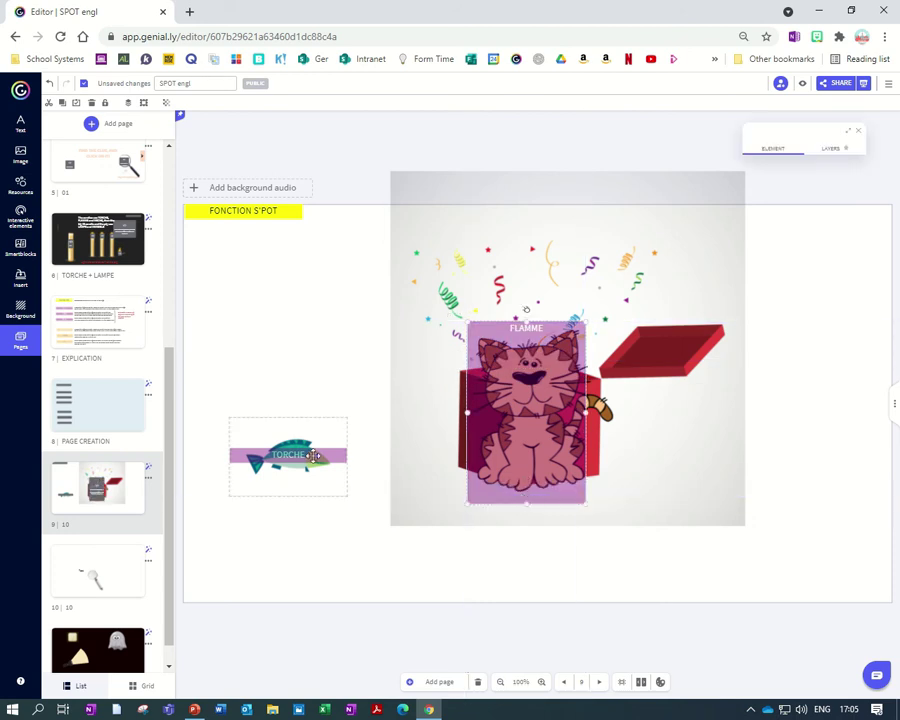
# - Ungroup the fish and TORCHE label, then enlarge the TORCHE box to cover the fish
pyautogui.click(269, 412)
pyautogui.click(283, 460)
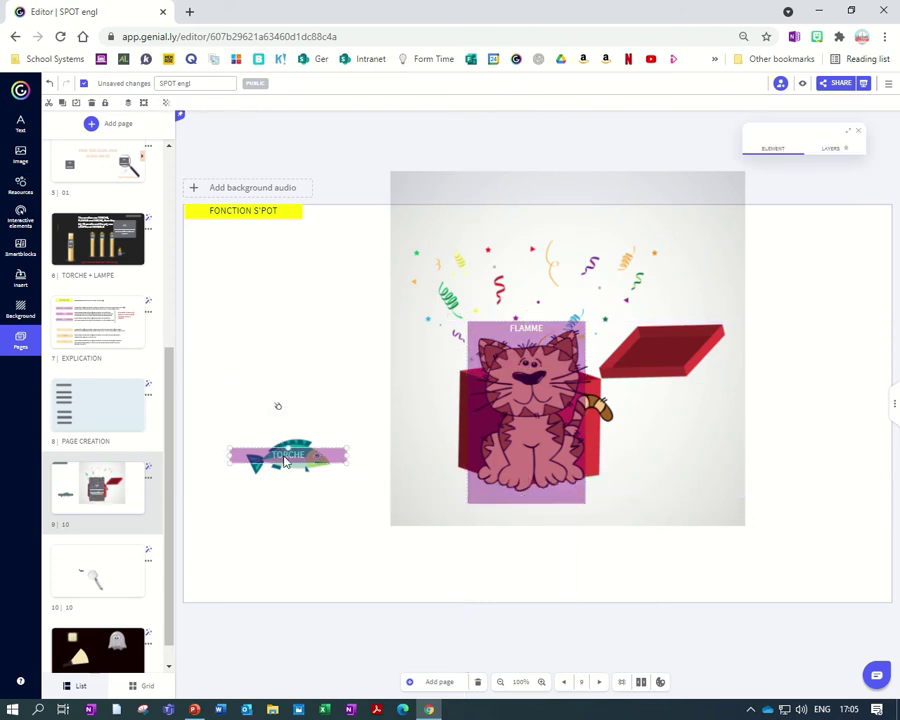
pyautogui.moveTo(285, 460); pyautogui.dragTo(286, 460)
pyautogui.moveTo(221, 518); pyautogui.dragTo(352, 418)
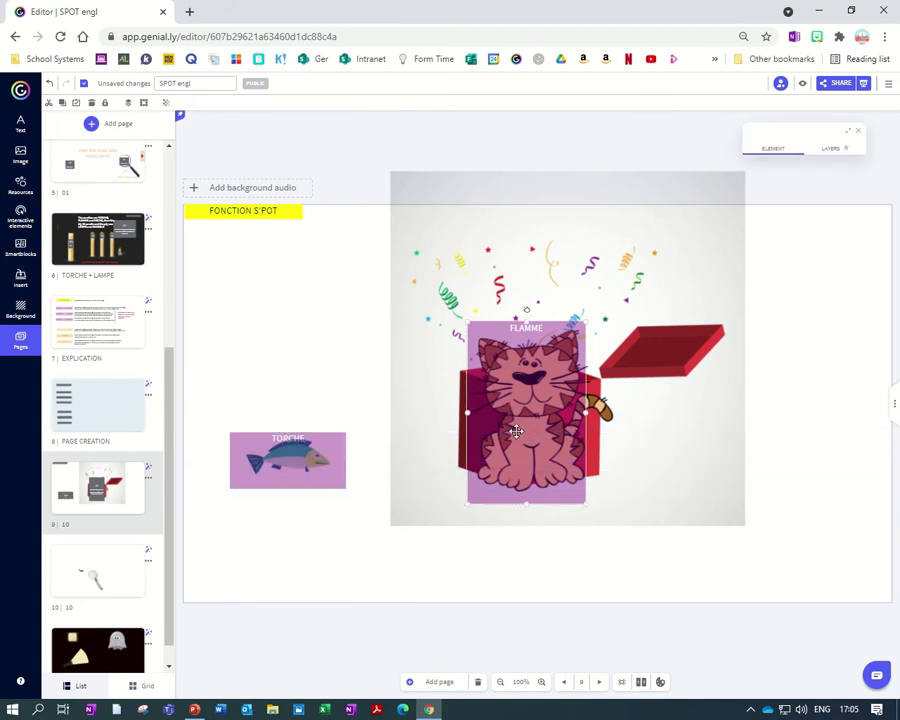
# - Realign the FLAMME area over the cat and set the cat group back on the gift box
pyautogui.moveTo(466, 412); pyautogui.dragTo(466, 424)
pyautogui.moveTo(560, 430); pyautogui.dragTo(868, 421)
pyautogui.moveTo(478, 499); pyautogui.dragTo(827, 492)
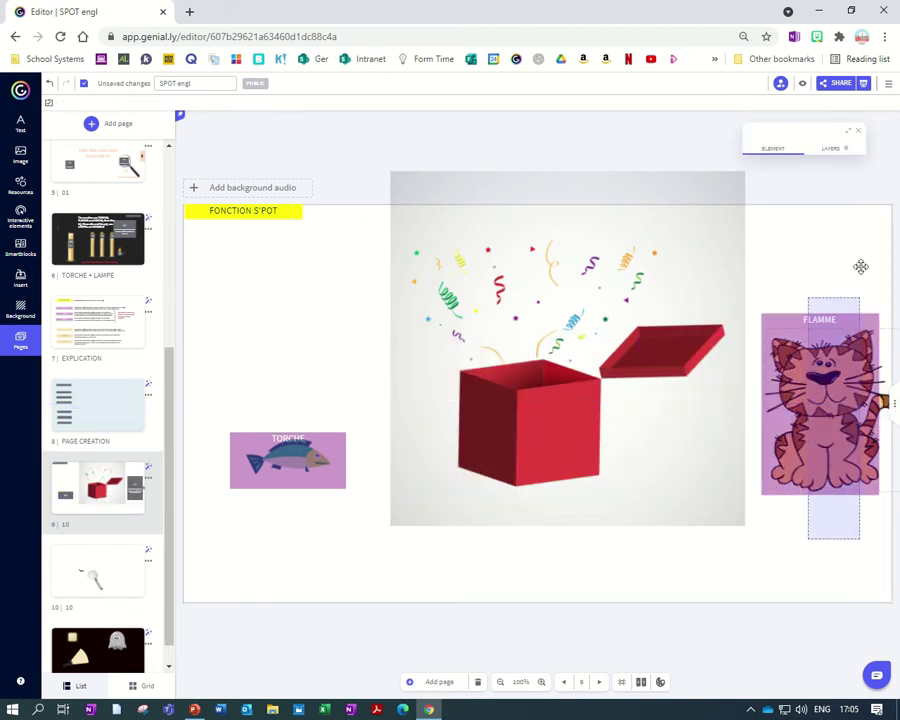
pyautogui.moveTo(806, 369); pyautogui.dragTo(532, 383)
# - Make the fish TORCHE box draggable in view mode, adjust its layer order, and preview dragging it
pyautogui.click(259, 462)
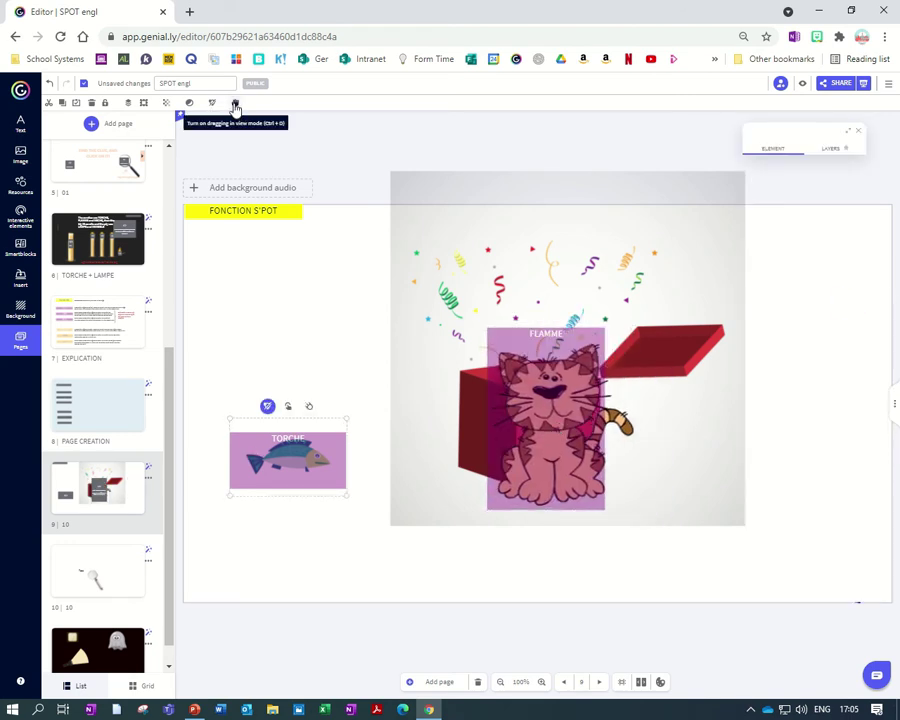
pyautogui.click(235, 103)
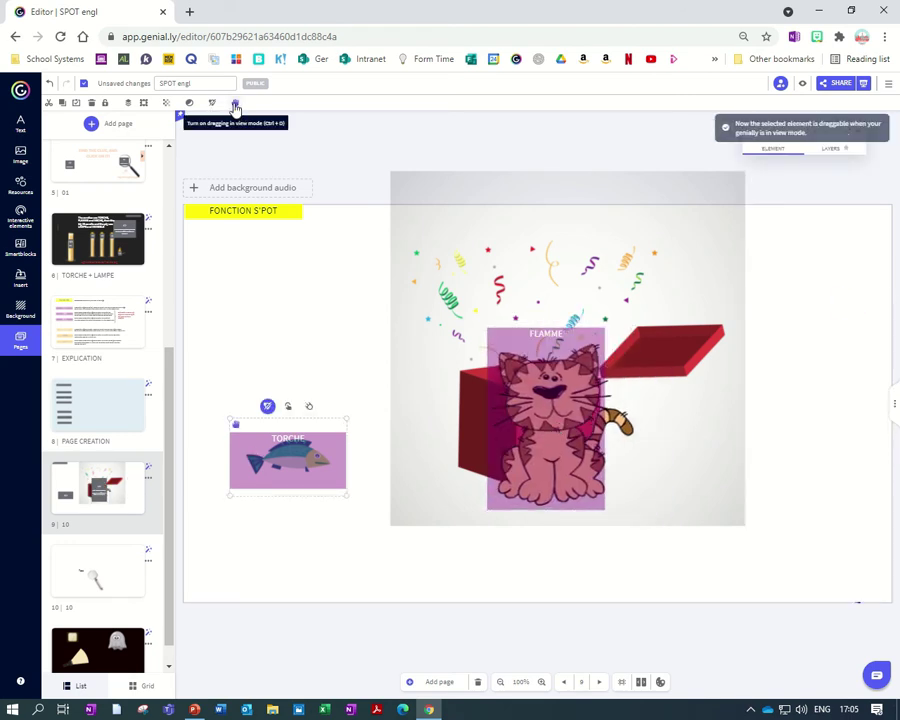
pyautogui.click(127, 103)
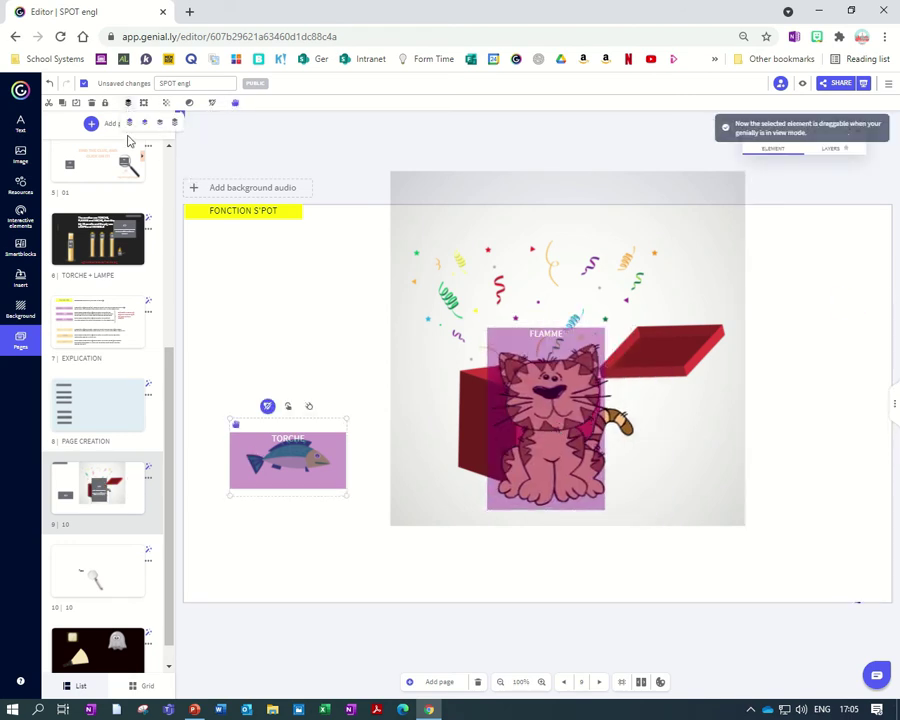
pyautogui.click(802, 83)
pyautogui.moveTo(226, 474); pyautogui.dragTo(470, 395)
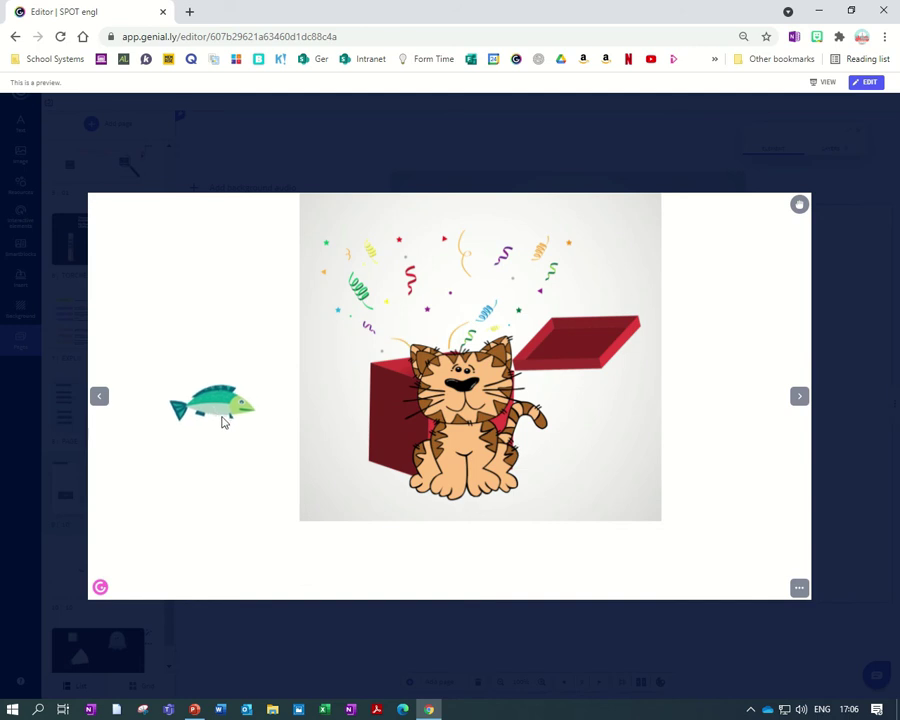
# - Hold the fish over the cat's head and back, then exit the preview with Esc
pyautogui.moveTo(223, 422); pyautogui.dragTo(166, 457)
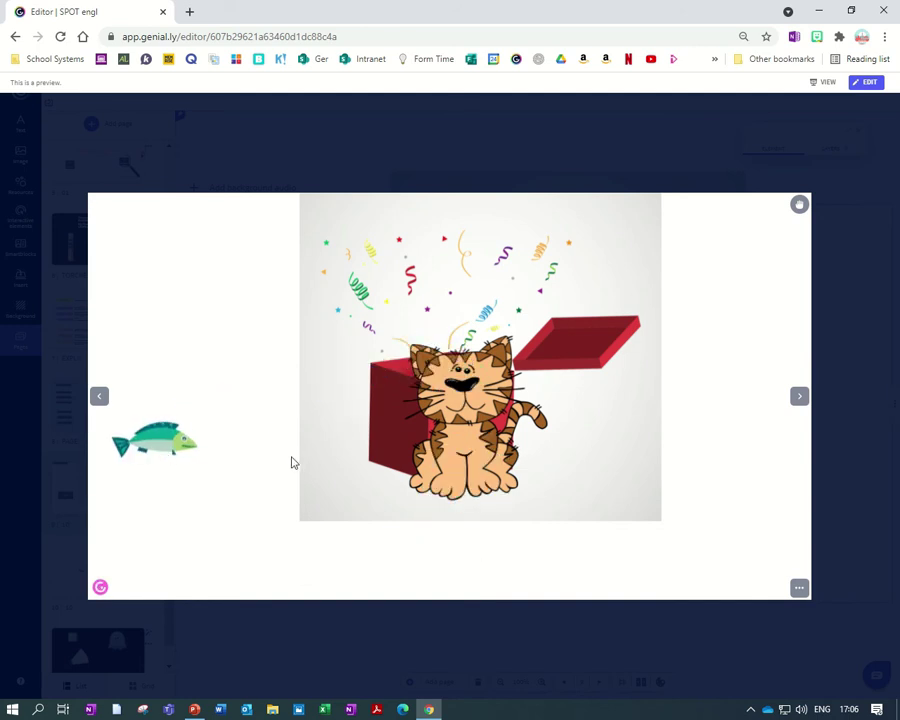
pyautogui.press('Escape')
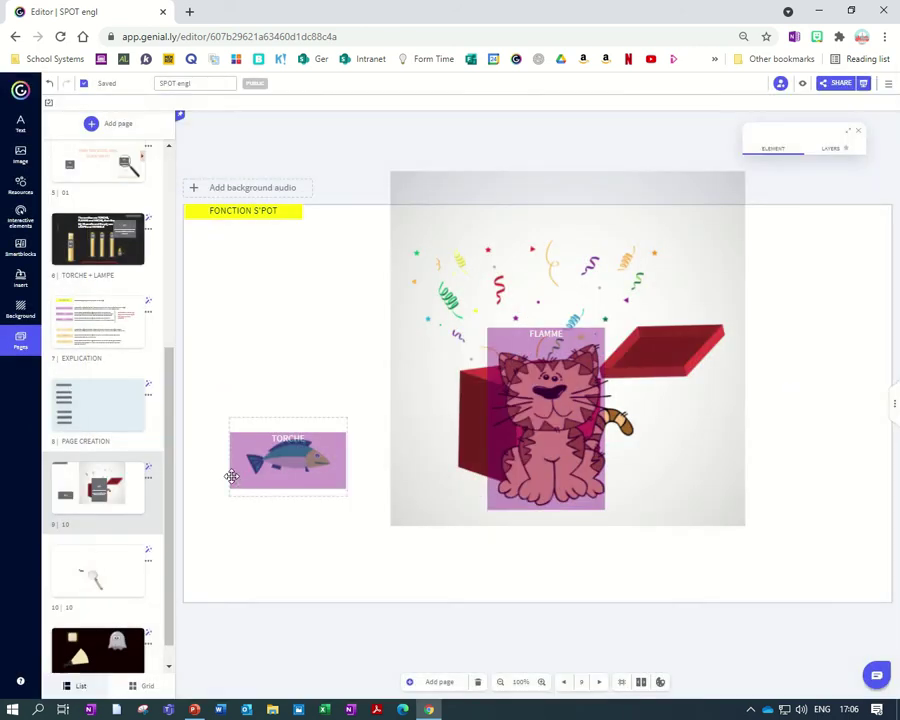
# - Copy the LAMPE-LOUPE and PETIT elements from PAGE CREATION onto page 10
pyautogui.click(96, 590)
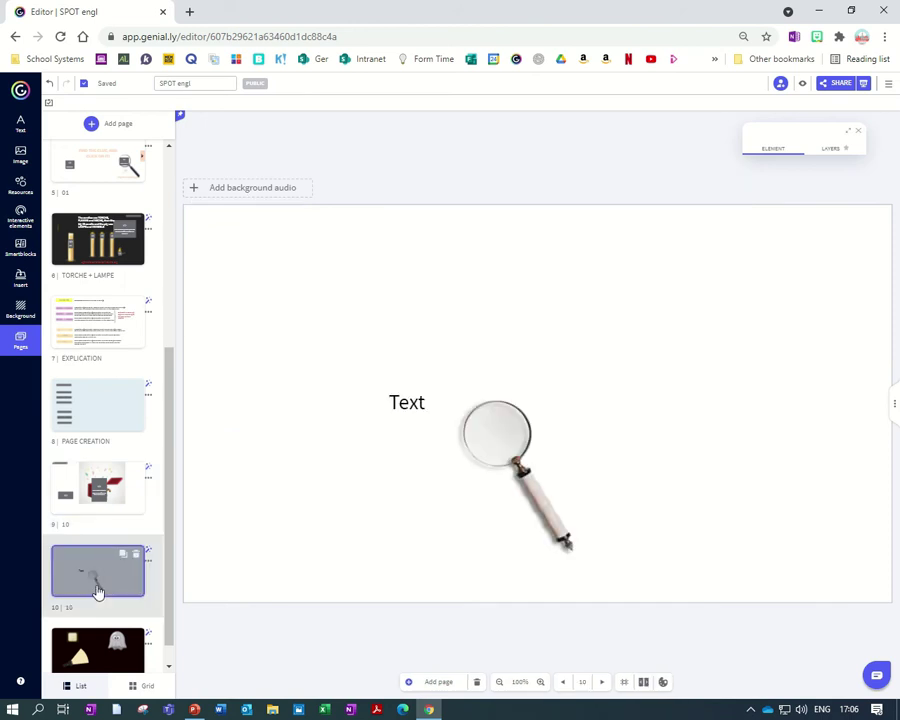
pyautogui.click(104, 339)
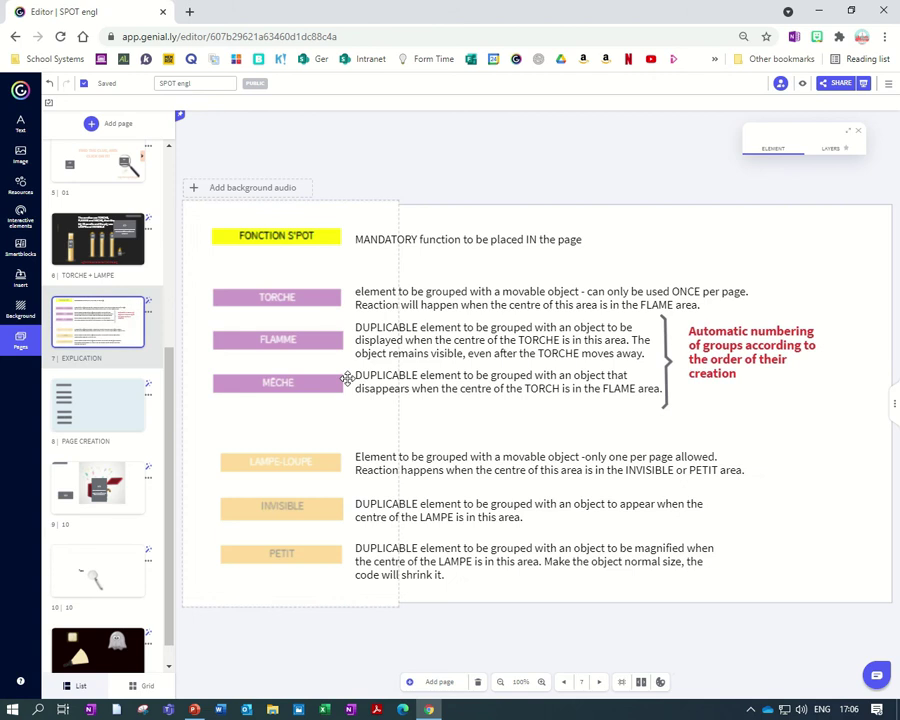
pyautogui.click(101, 413)
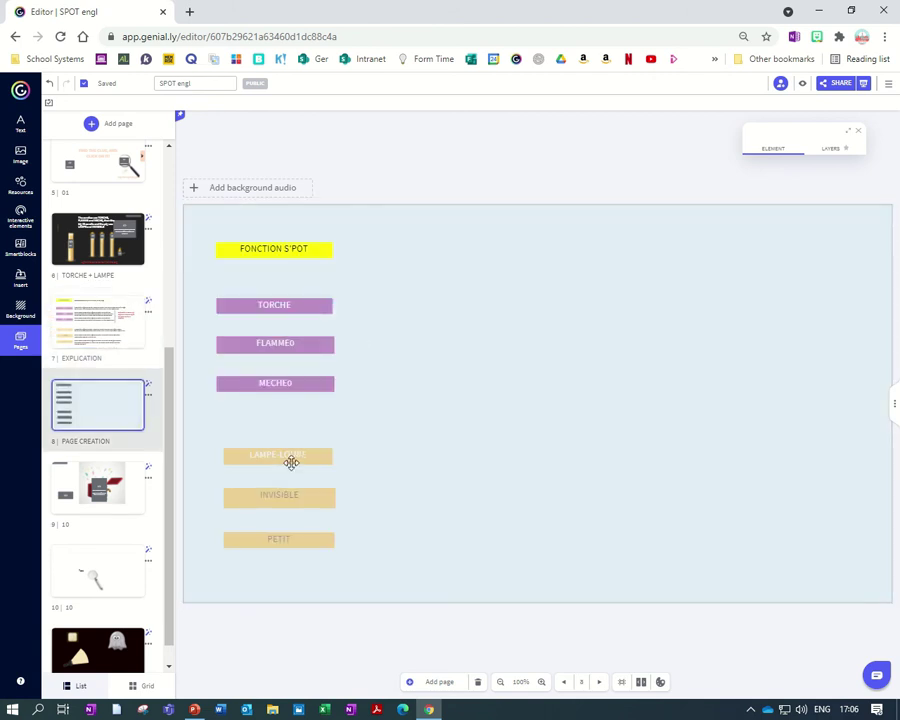
pyautogui.click(291, 463)
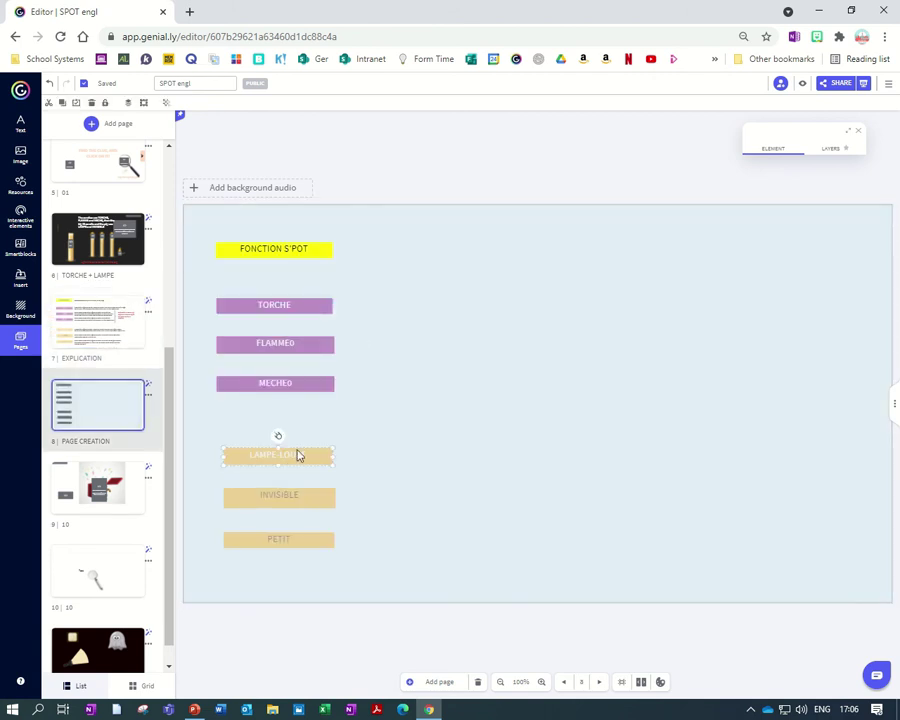
pyautogui.keyDown('shift'); pyautogui.click(285, 542); pyautogui.keyUp('shift')
pyautogui.click(97, 572)
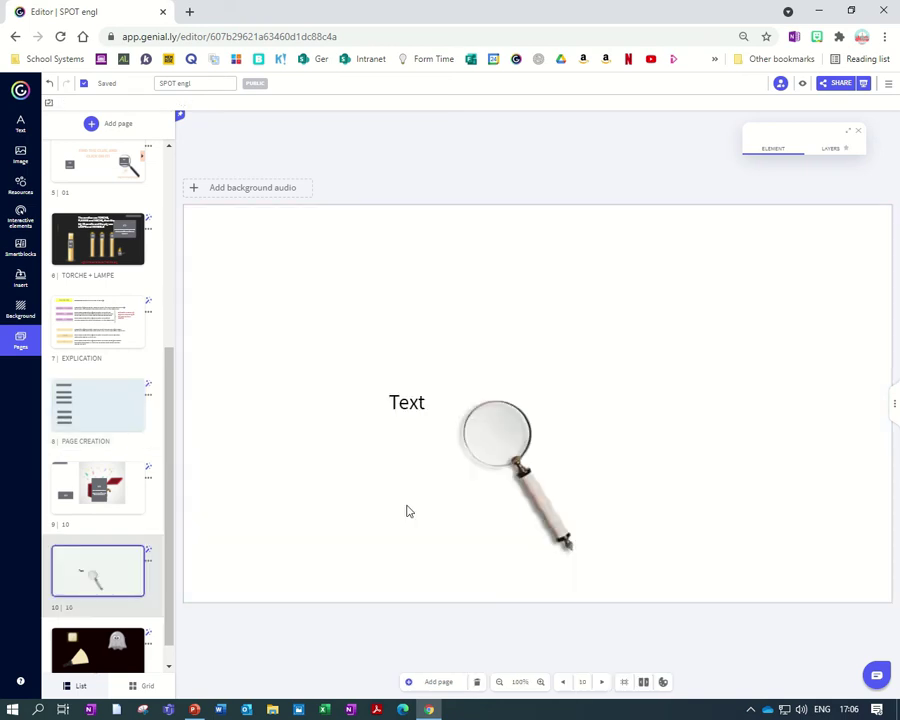
pyautogui.hotkey('ctrl', 'v')
# - Fit LAMPE-LOUPE over the magnifier's lens and place PETIT behind the word Text
pyautogui.moveTo(295, 456); pyautogui.dragTo(496, 468)
pyautogui.moveTo(540, 440); pyautogui.dragTo(538, 444)
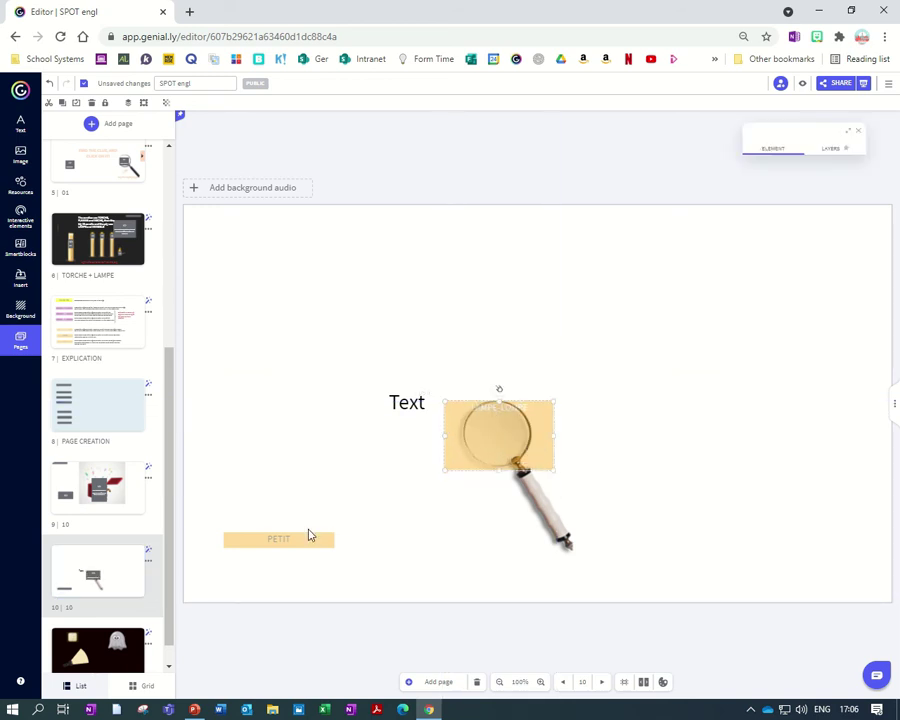
pyautogui.moveTo(402, 402); pyautogui.dragTo(352, 400)
pyautogui.moveTo(298, 540); pyautogui.dragTo(364, 406)
pyautogui.click(414, 402)
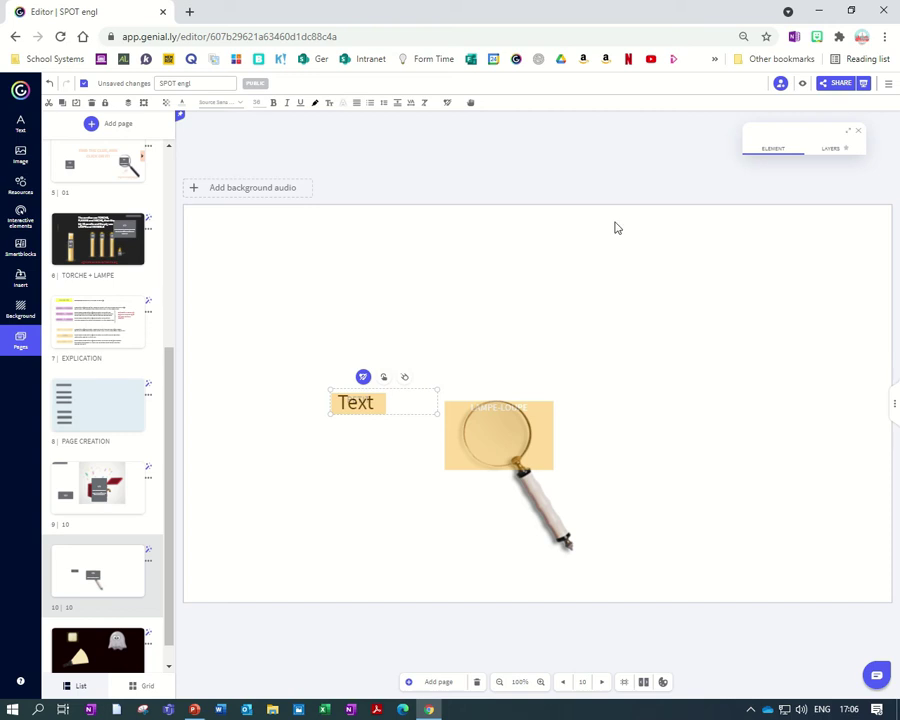
# - Nudge the magnifying glass right and down and adjust LAMPE-LOUPE's stacking order
pyautogui.click(507, 429)
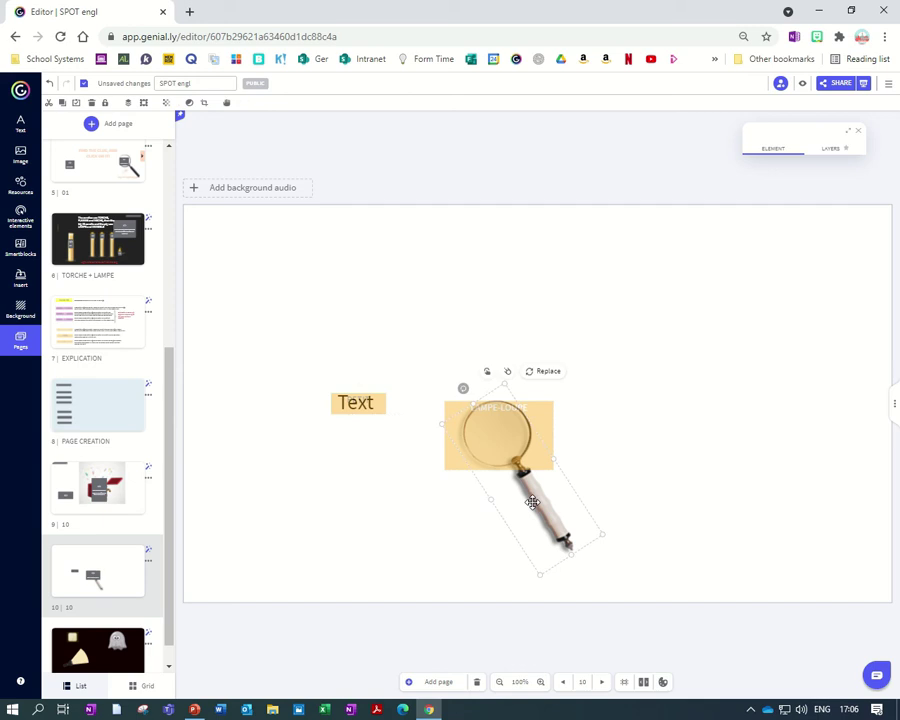
pyautogui.moveTo(526, 500); pyautogui.dragTo(536, 507)
pyautogui.click(557, 430)
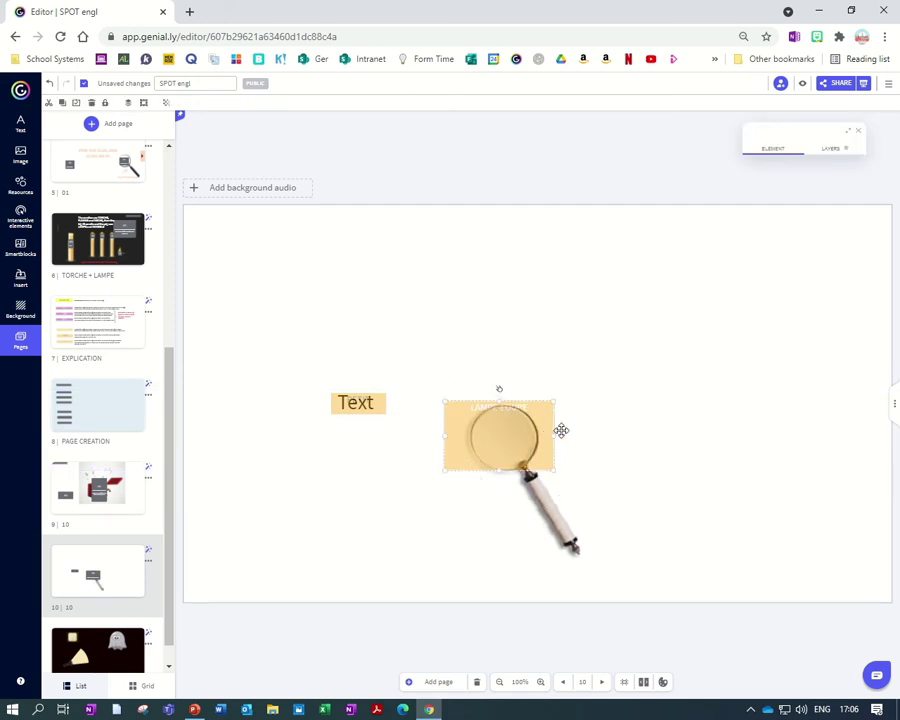
pyautogui.click(127, 103)
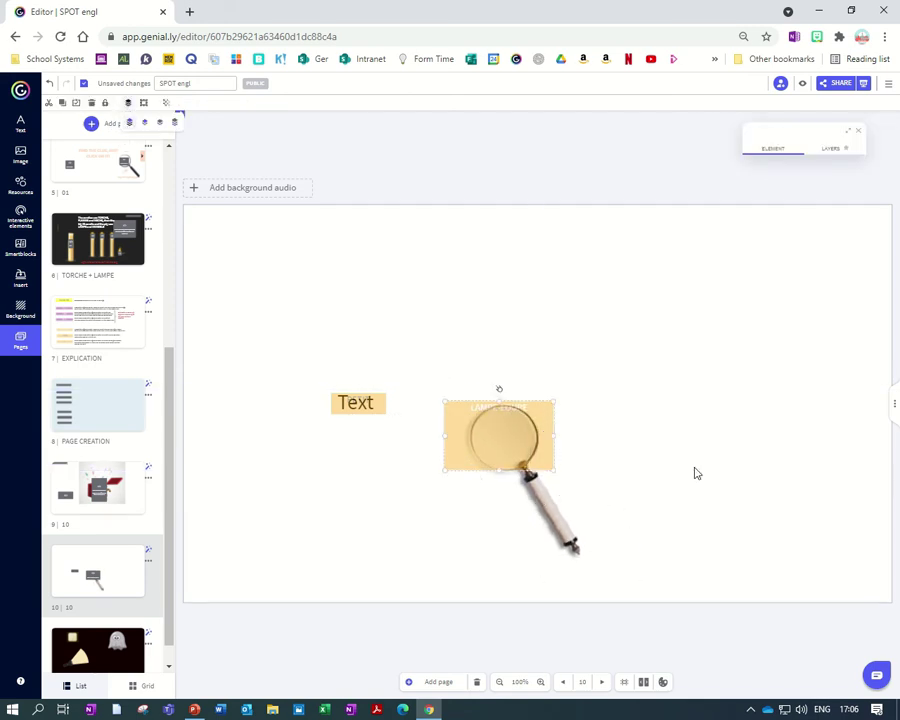
# - Group the magnifier with LAMPE-LOUPE and make the group draggable in view mode
pyautogui.moveTo(629, 589); pyautogui.dragTo(448, 362)
pyautogui.click(693, 575)
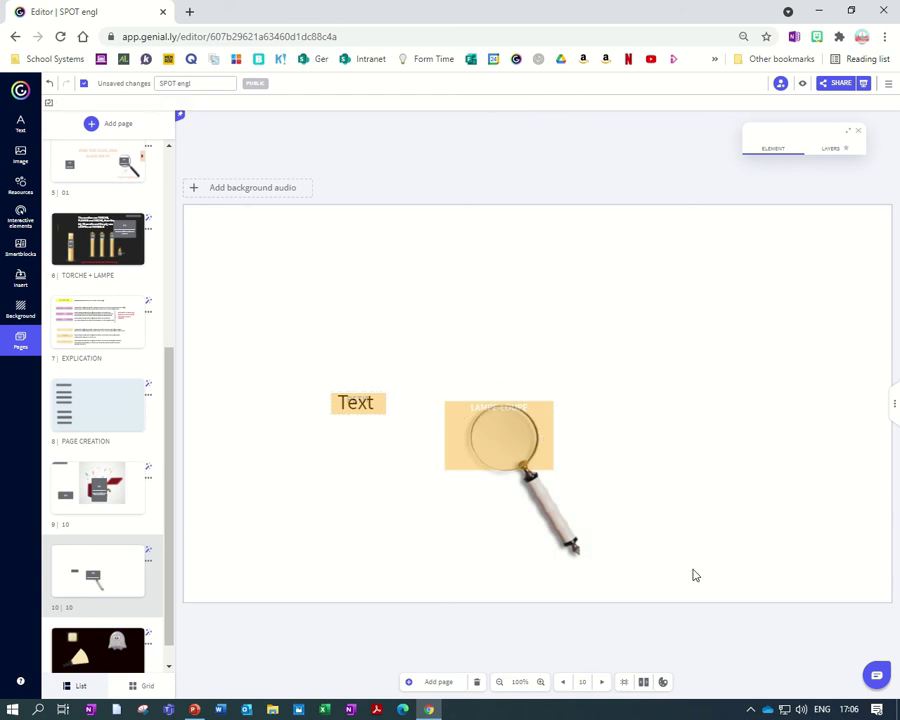
pyautogui.moveTo(627, 575); pyautogui.dragTo(496, 362)
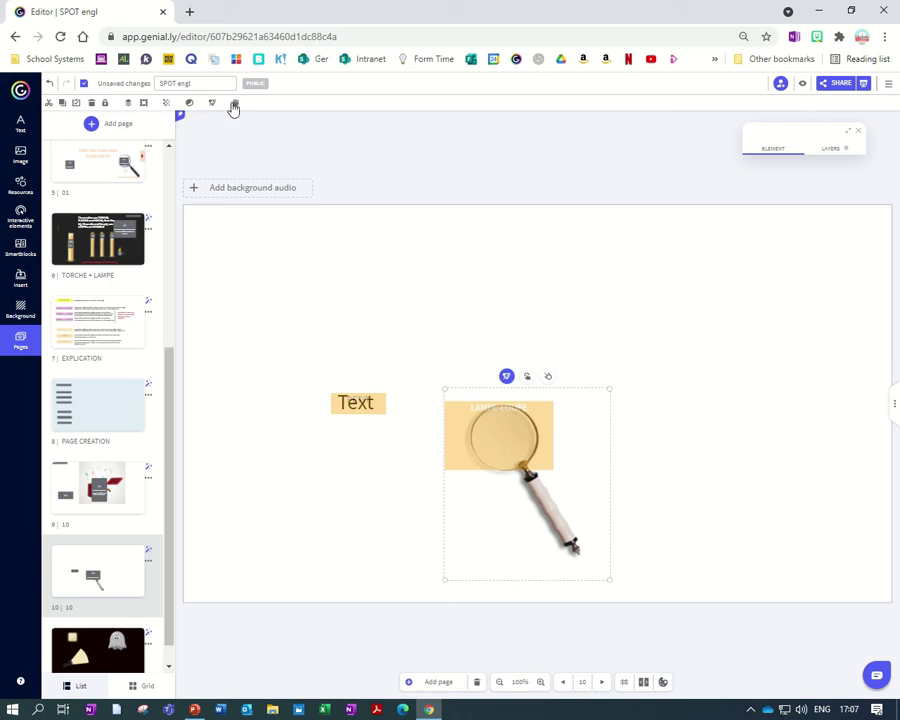
pyautogui.click(235, 103)
pyautogui.click(440, 452)
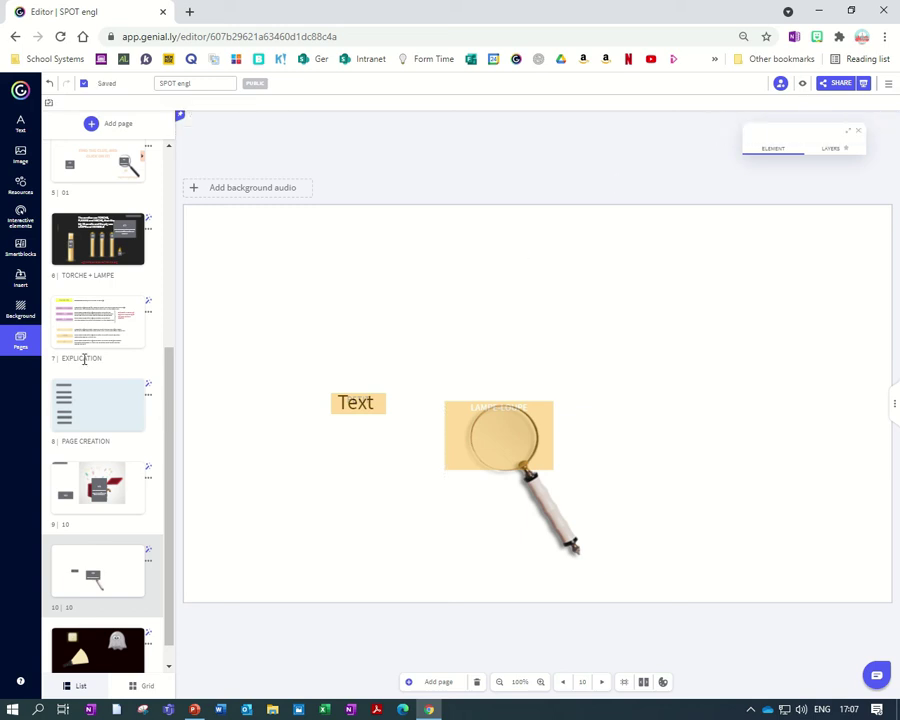
# - Paste the FONCTION S'POT box from PAGE CREATION onto page 10 and preview
pyautogui.click(80, 413)
pyautogui.click(277, 256)
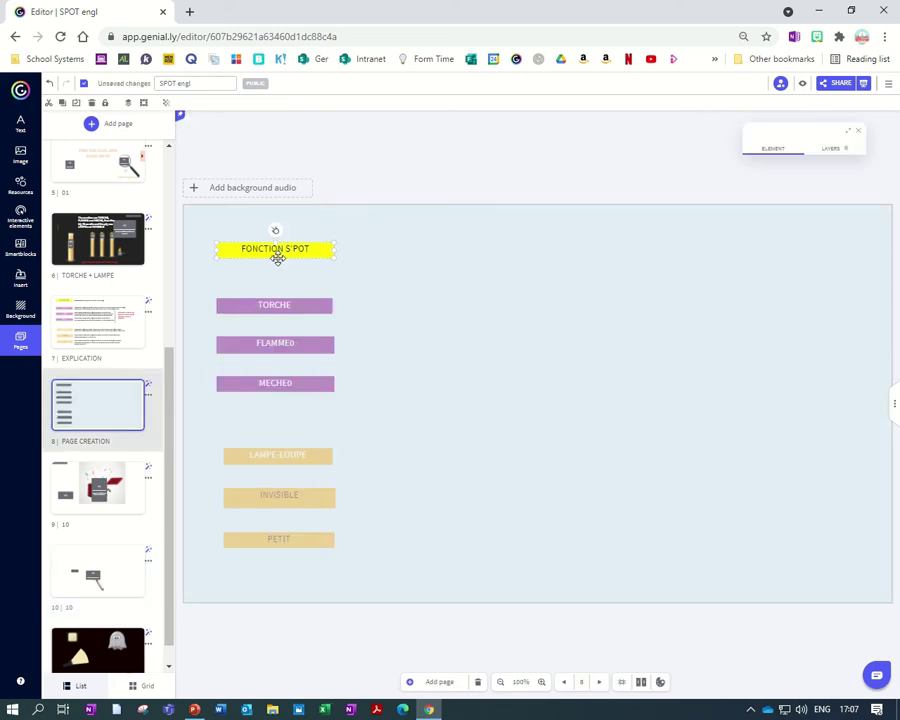
pyautogui.click(93, 577)
pyautogui.hotkey('ctrl', 'v')
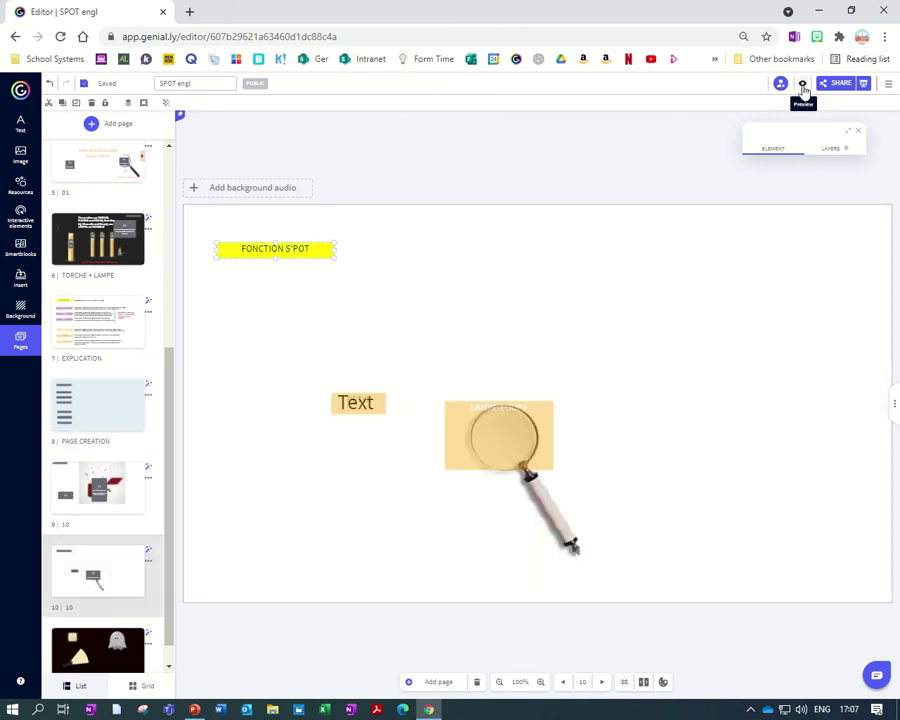
pyautogui.click(803, 86)
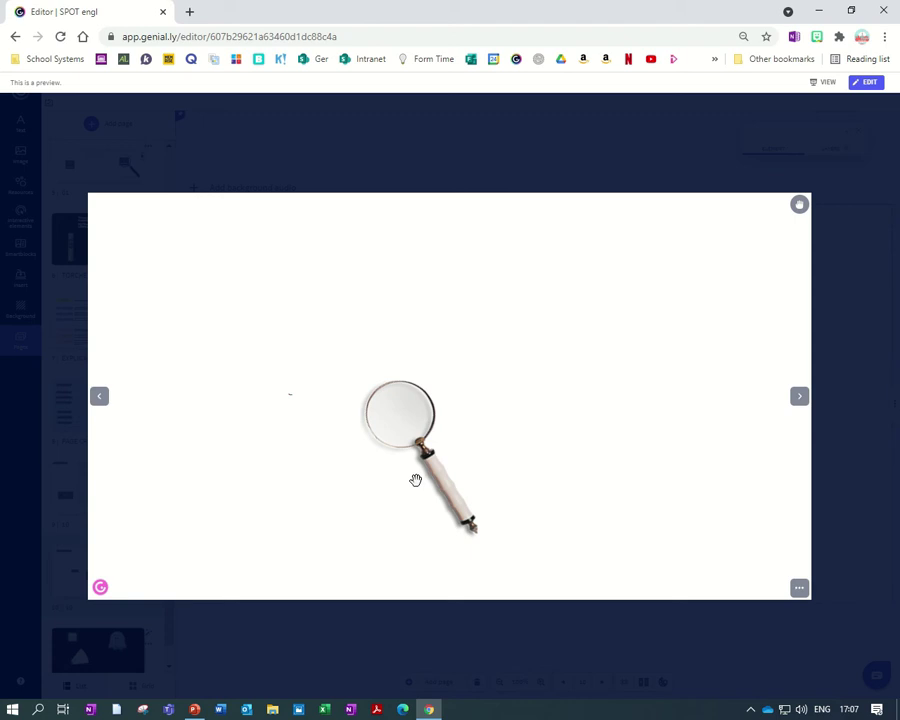
# - Drag the magnifier back and forth over the word Text, then exit the preview
pyautogui.moveTo(436, 488); pyautogui.dragTo(312, 476)
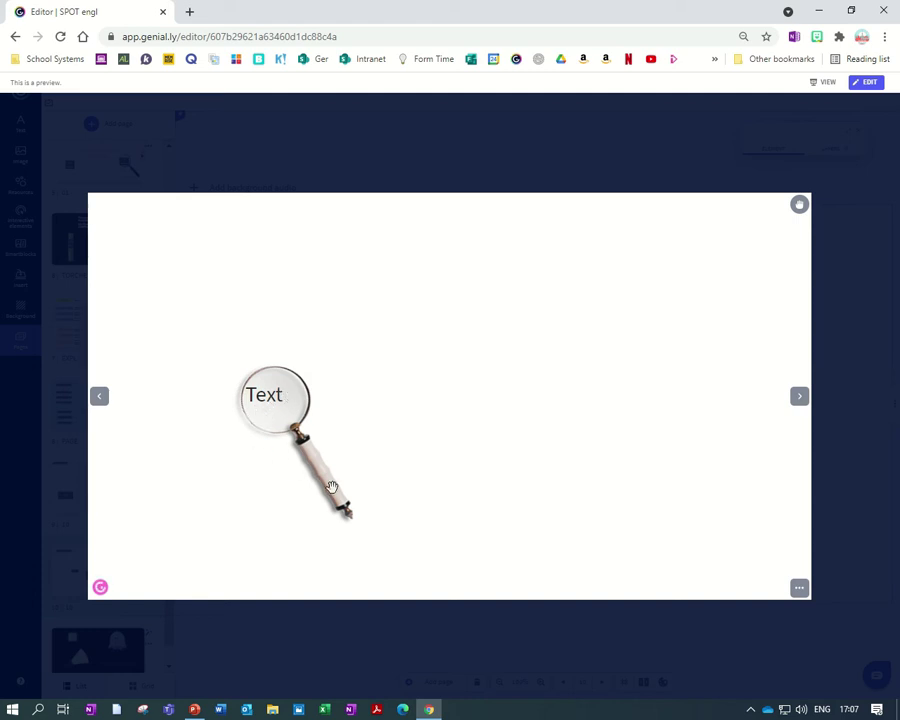
pyautogui.moveTo(332, 486); pyautogui.dragTo(328, 461)
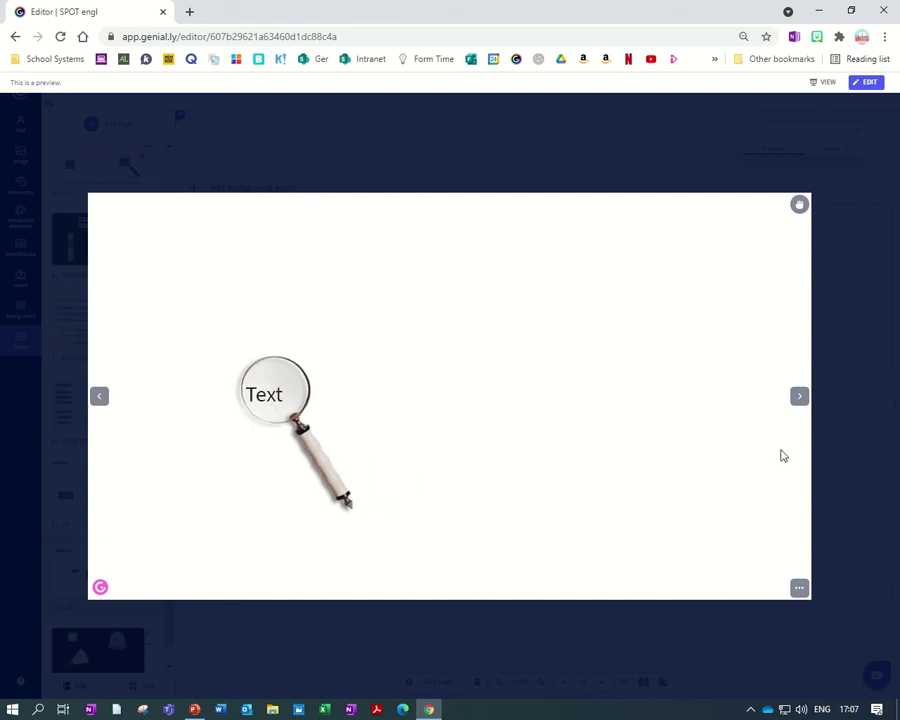
pyautogui.press('Escape')
# - Inspect the flashlight, beam and handle on page 11, then go to PAGE CREATION
pyautogui.click(116, 630)
pyautogui.click(295, 507)
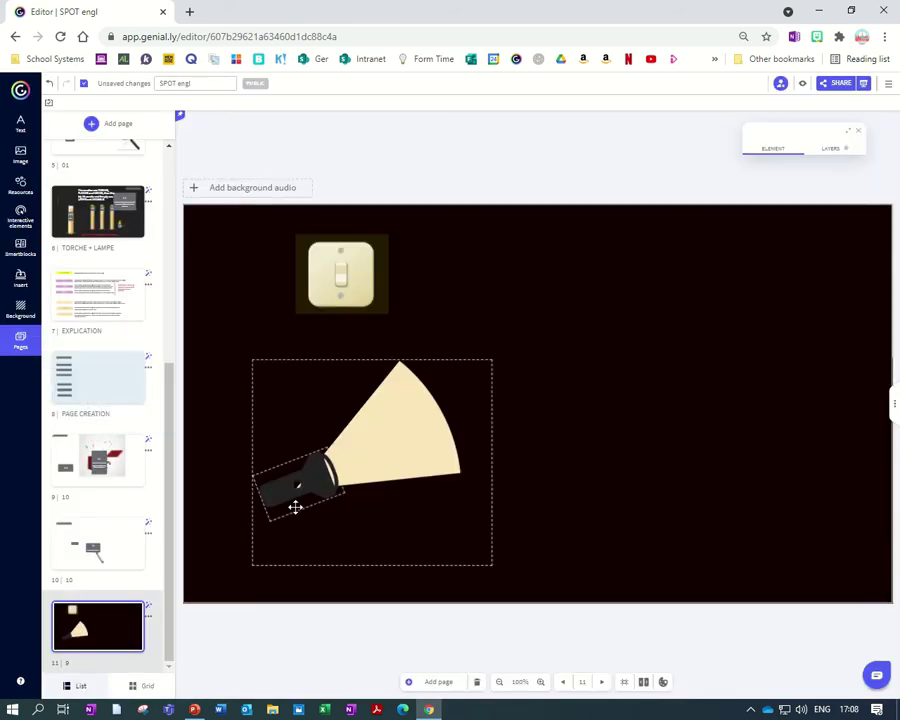
pyautogui.click(362, 622)
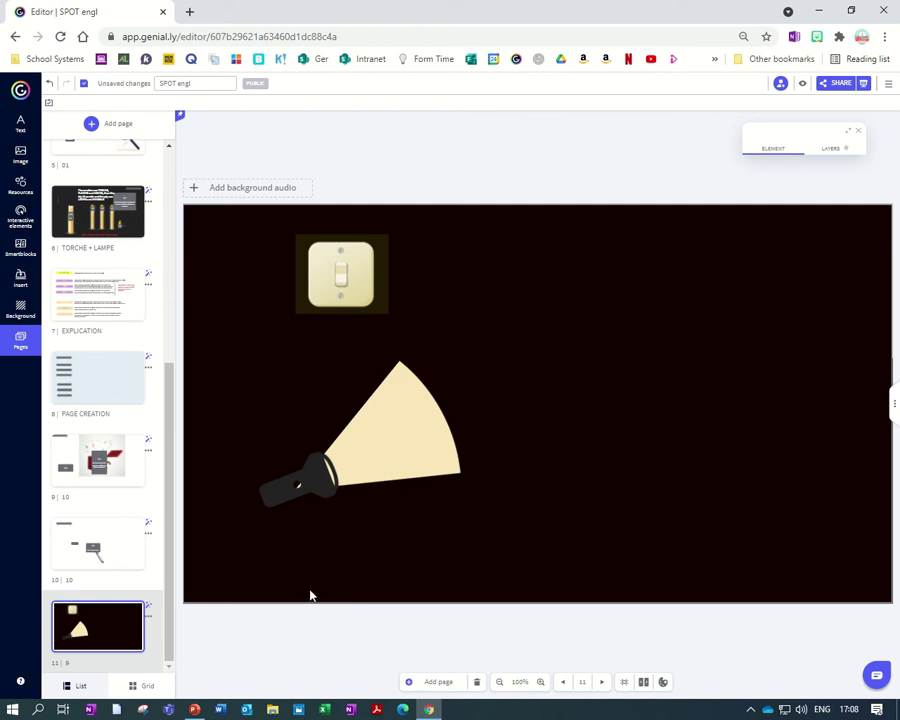
pyautogui.click(297, 490)
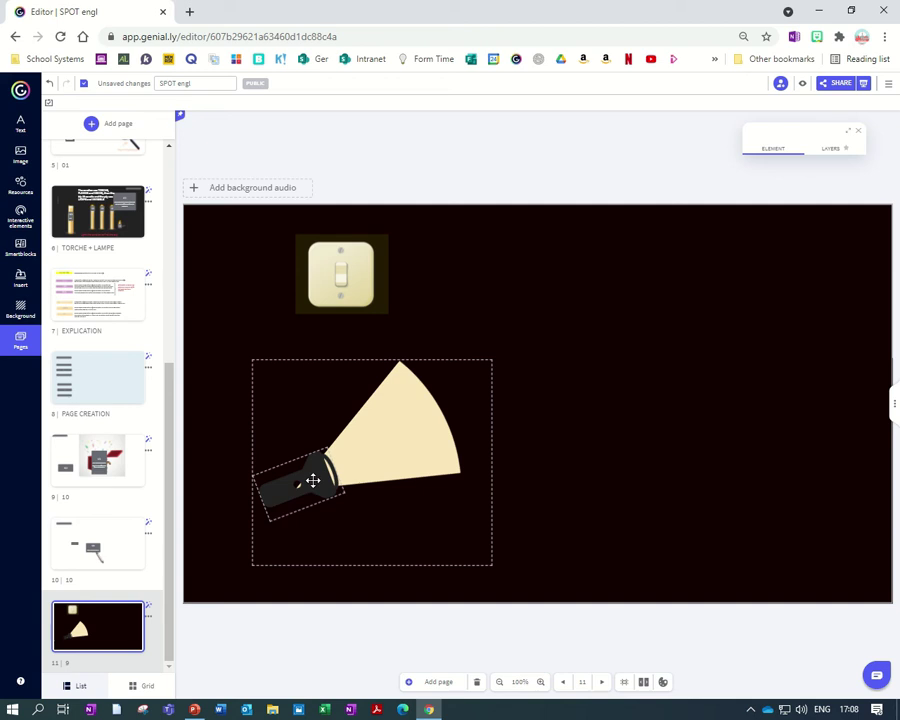
pyautogui.click(18, 195)
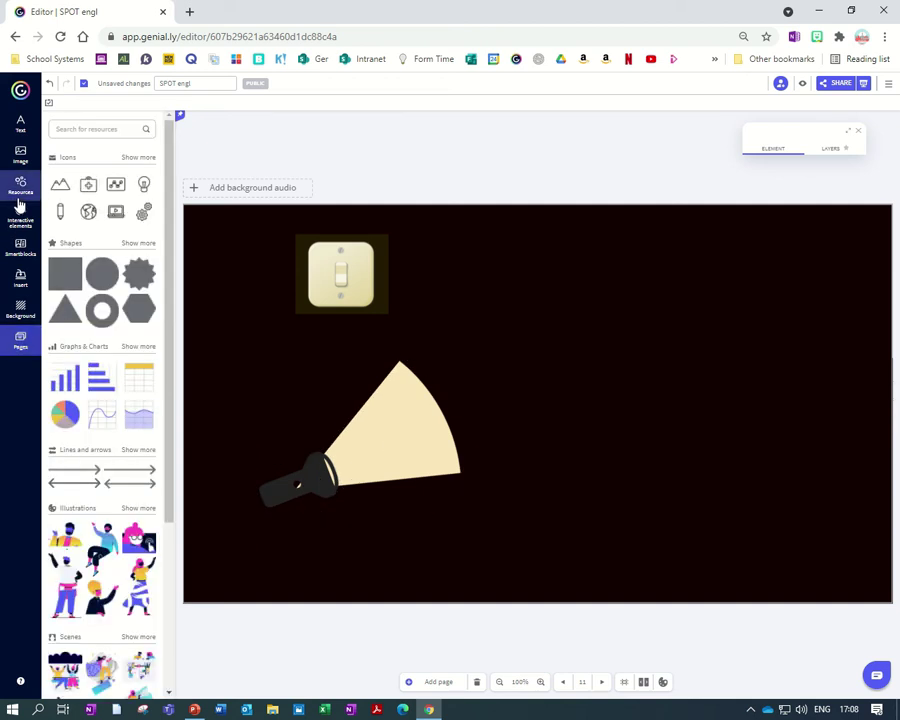
pyautogui.click(469, 457)
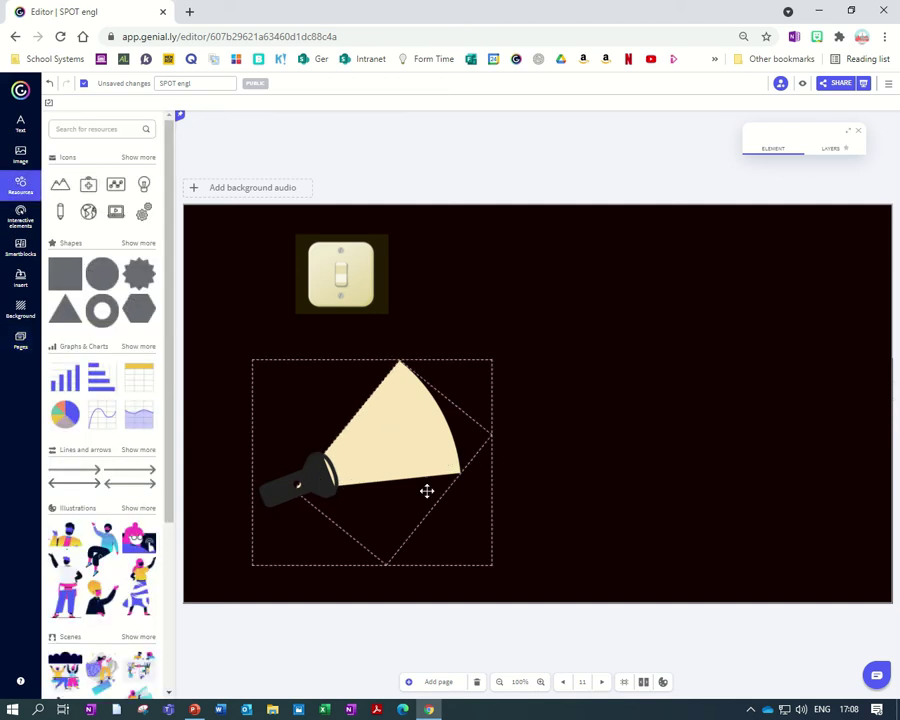
pyautogui.click(19, 342)
pyautogui.click(294, 502)
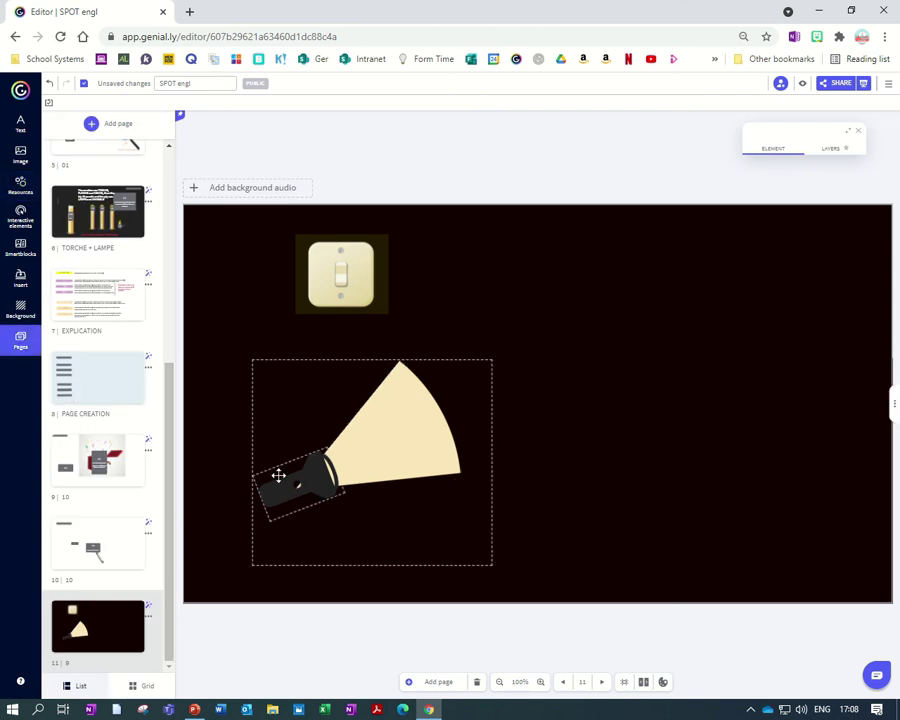
pyautogui.click(93, 391)
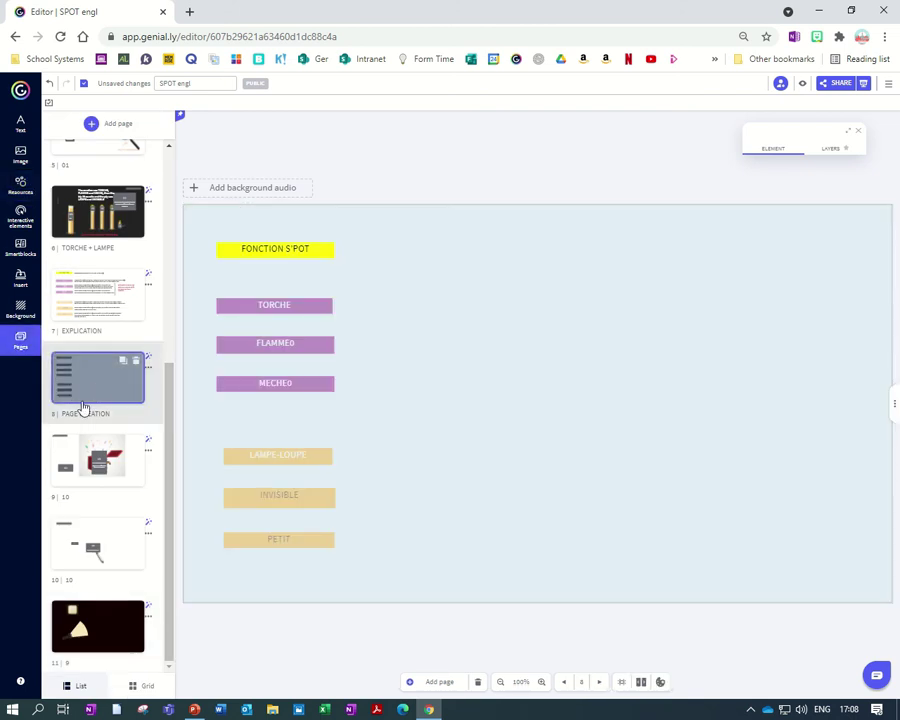
# - Copy the LAMPE-LOUPE and INVISIBLE labels over to the flashlight pages
pyautogui.click(305, 460)
pyautogui.keyDown('shift'); pyautogui.click(296, 502); pyautogui.keyUp('shift')
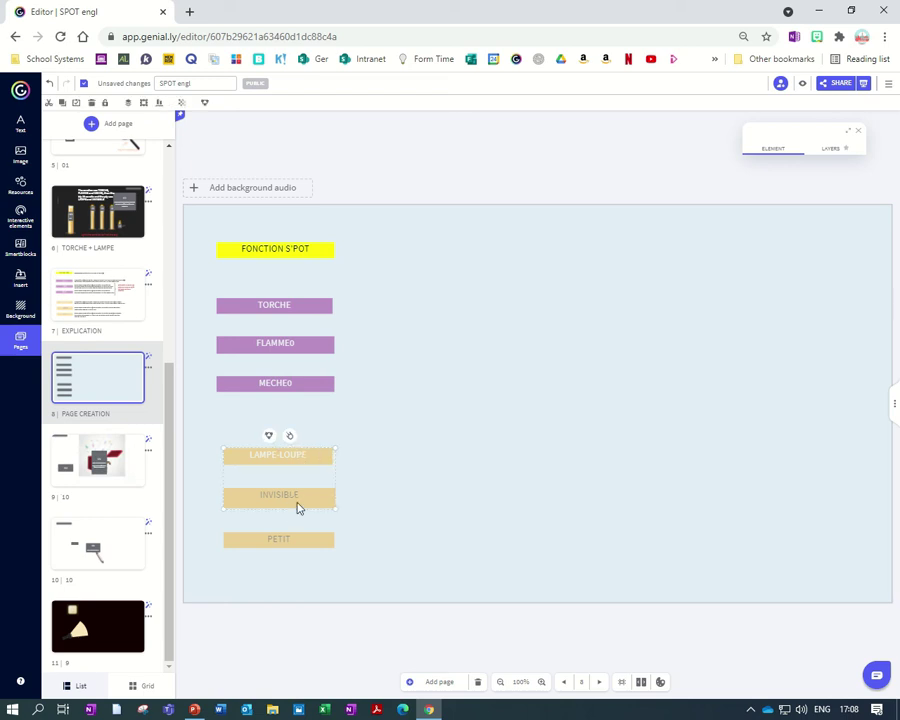
pyautogui.click(85, 543)
pyautogui.hotkey('ctrl', 'v')
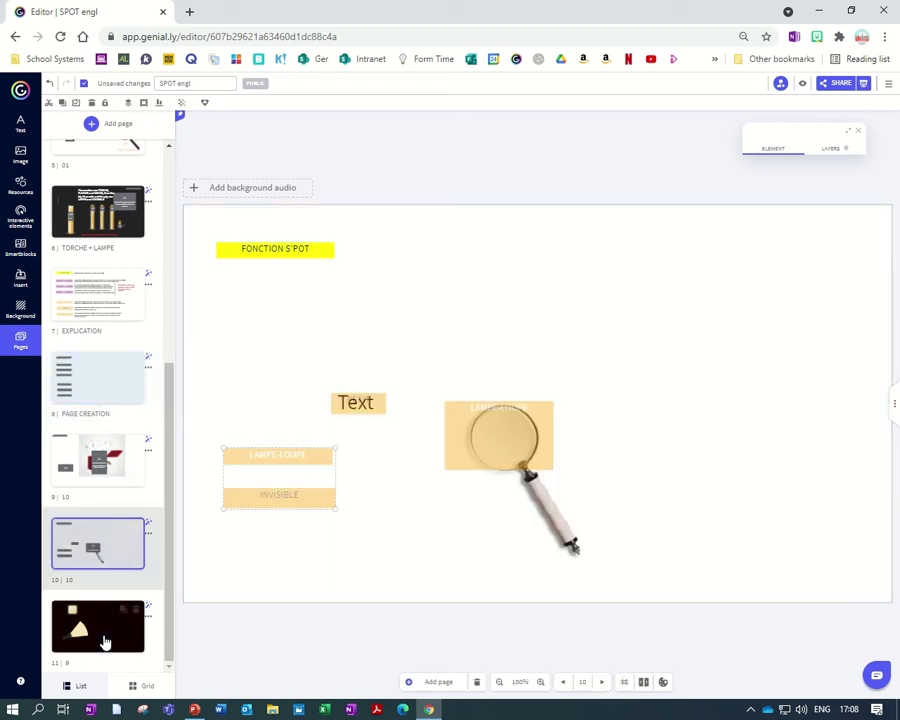
pyautogui.click(95, 628)
pyautogui.click(296, 482)
# - Copy the FONCTION S'POT label from PAGE CREATION and return to page 11
pyautogui.click(98, 390)
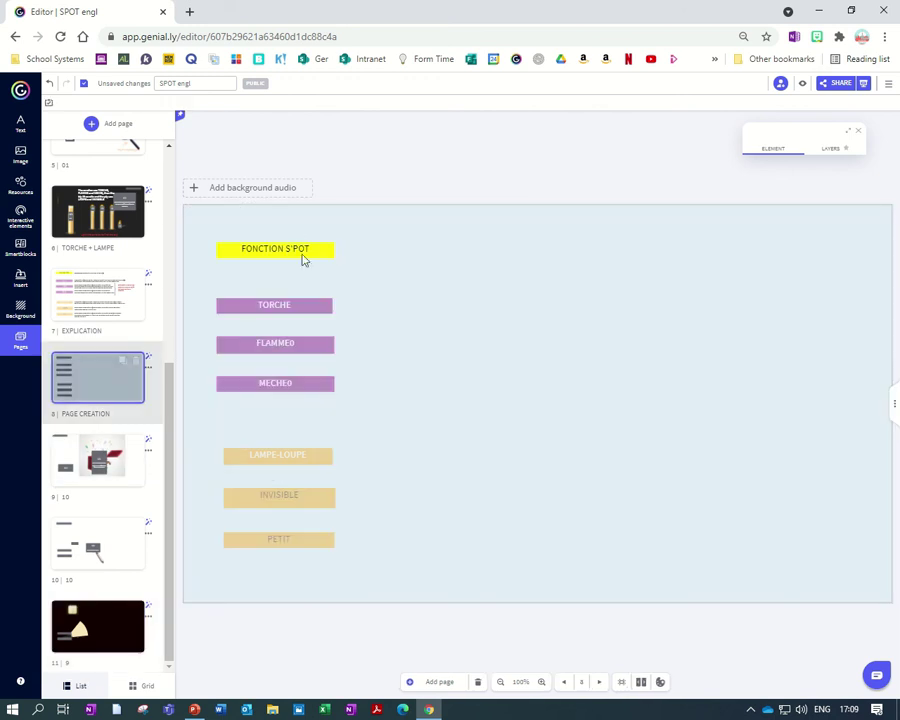
pyautogui.click(283, 252)
pyautogui.hotkey('ctrl', 'c')
pyautogui.click(98, 628)
# - Put FONCTION S'POT top-left, LAMPE-LOUPE on the torch beam and INVISIBLE on the switch
pyautogui.hotkey('ctrl', 'v')
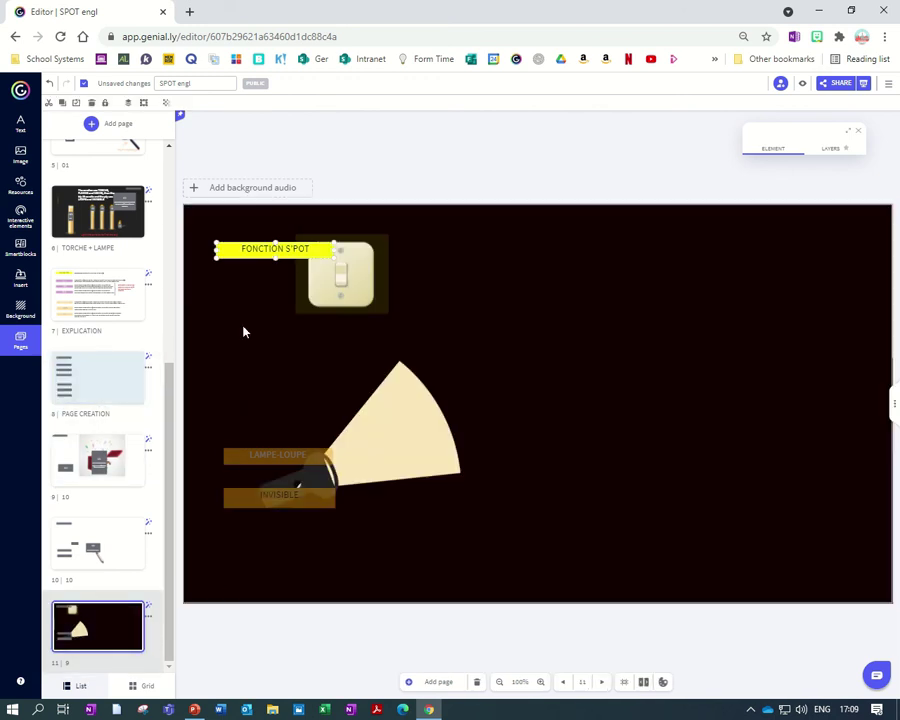
pyautogui.moveTo(295, 252); pyautogui.dragTo(266, 216)
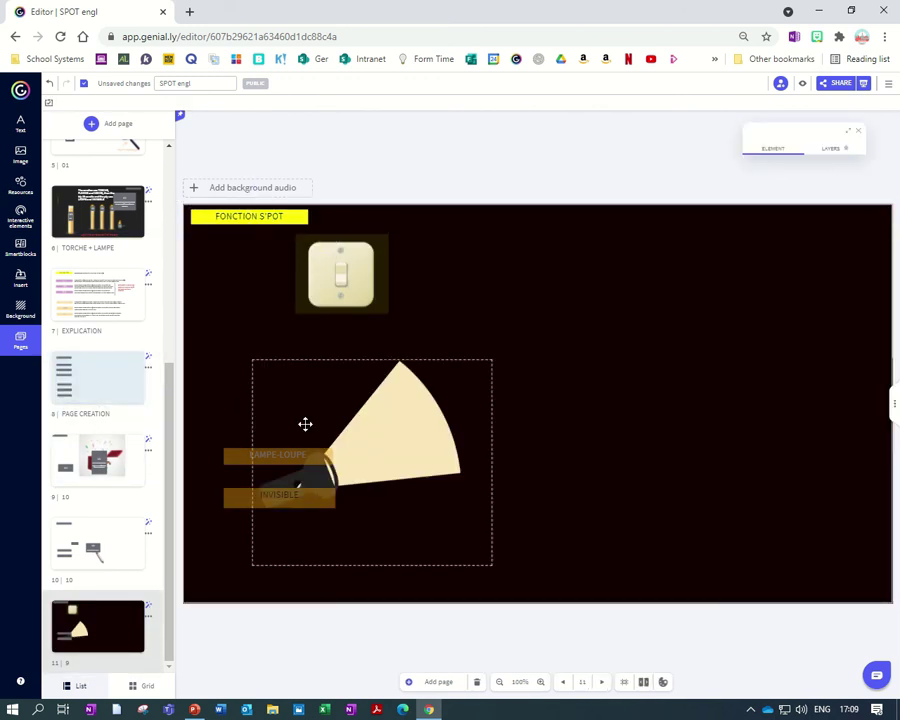
pyautogui.moveTo(240, 447); pyautogui.dragTo(376, 424)
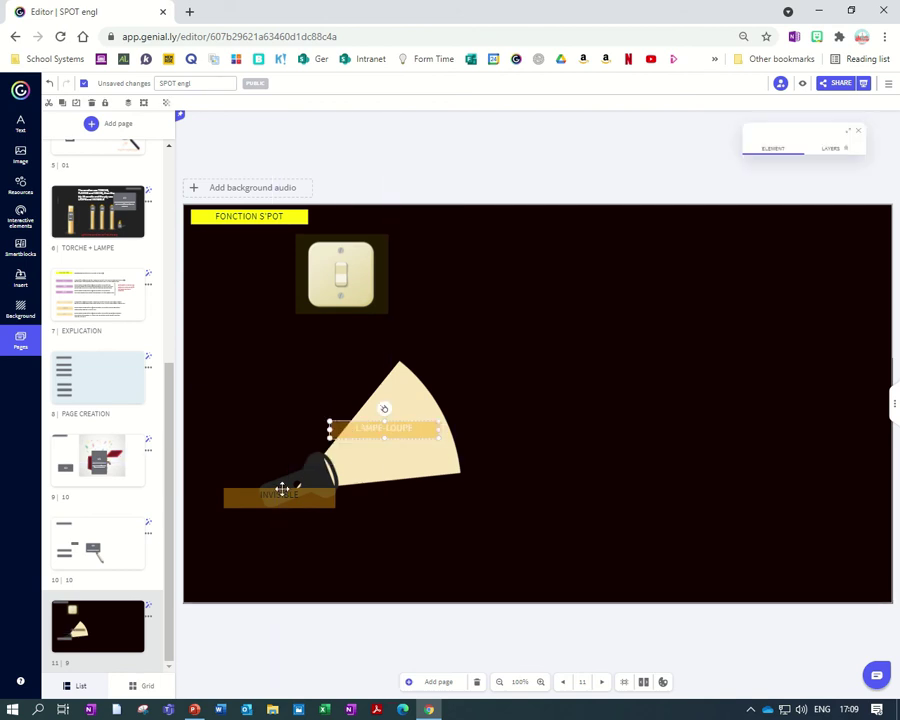
pyautogui.moveTo(258, 496); pyautogui.dragTo(342, 260)
pyautogui.moveTo(465, 318); pyautogui.dragTo(295, 249)
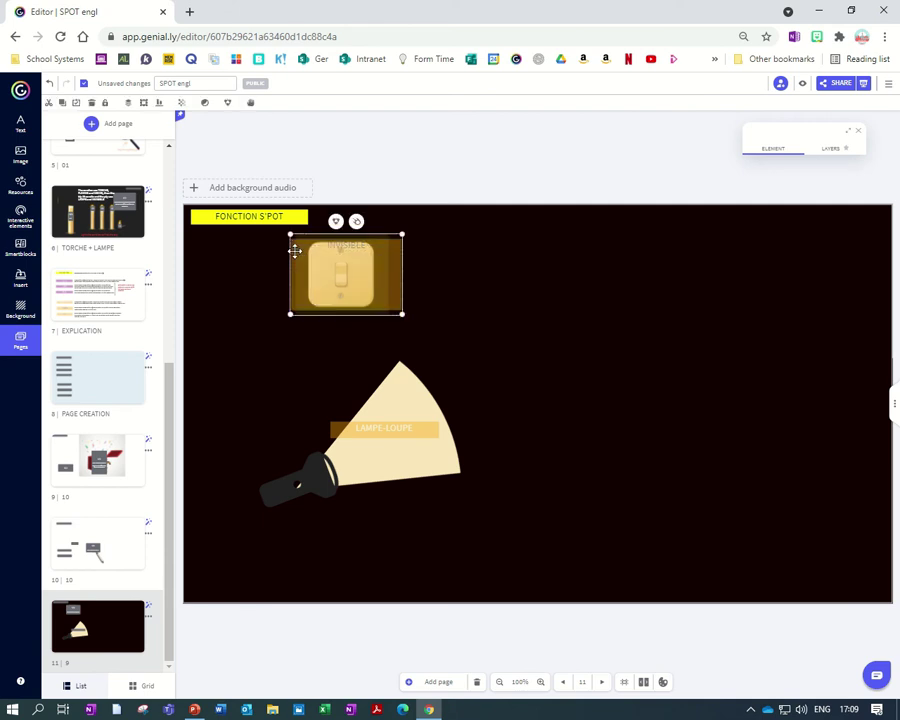
# - Resize LAMPE-LOUPE to cover the whole beam and line the torch up with it
pyautogui.click(389, 427)
pyautogui.moveTo(389, 427); pyautogui.dragTo(393, 494)
pyautogui.moveTo(344, 427); pyautogui.dragTo(323, 431)
pyautogui.moveTo(418, 438); pyautogui.dragTo(425, 447)
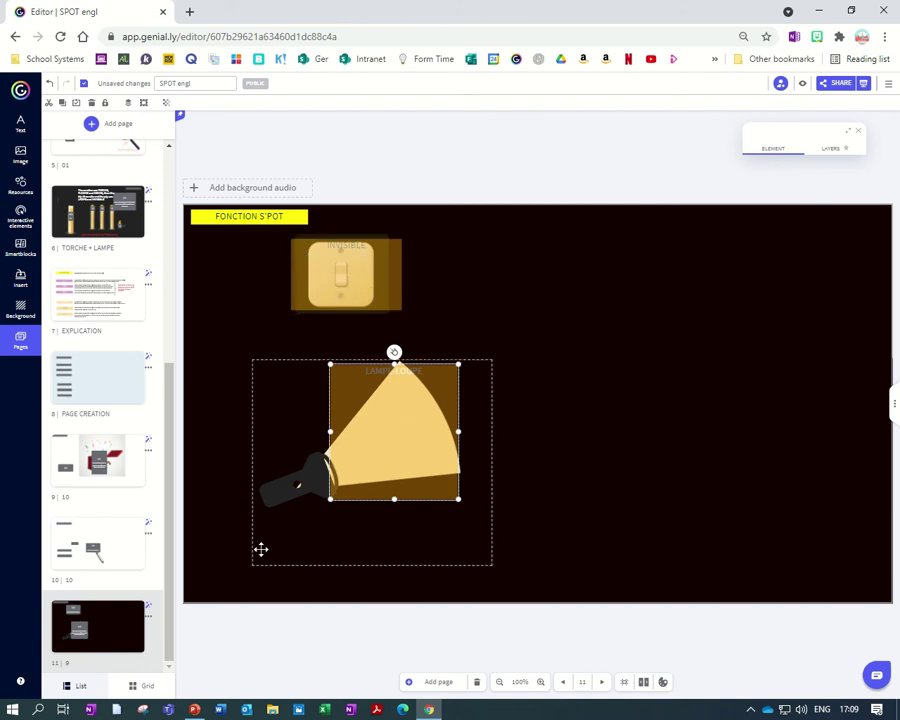
pyautogui.moveTo(258, 544); pyautogui.dragTo(384, 388)
# - Group the torch with its beam, make the group Draggable, and preview to test it
pyautogui.click(358, 351)
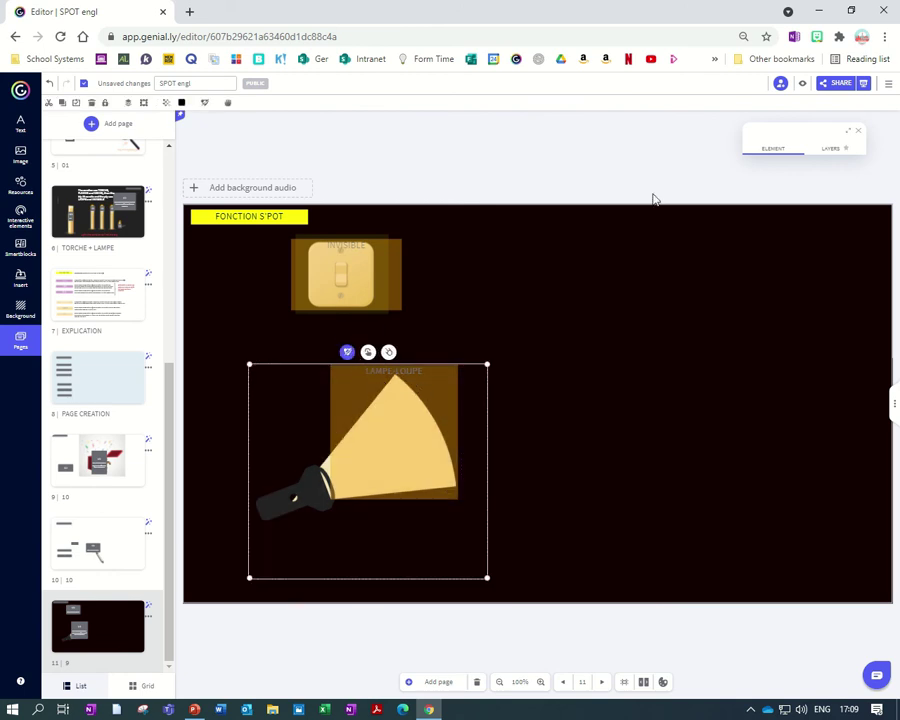
pyautogui.click(806, 86)
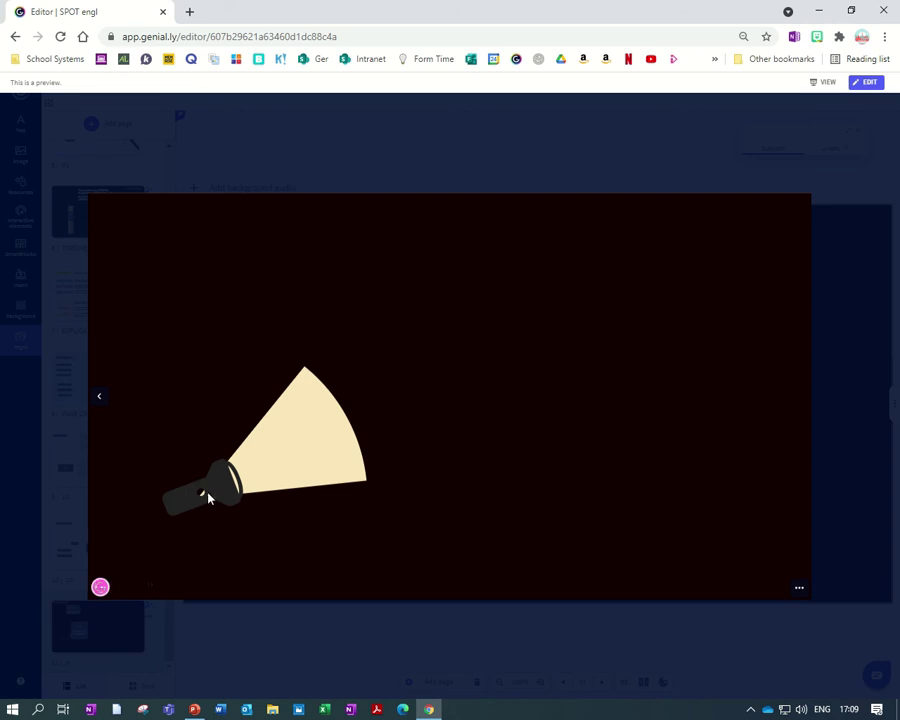
pyautogui.press('Escape')
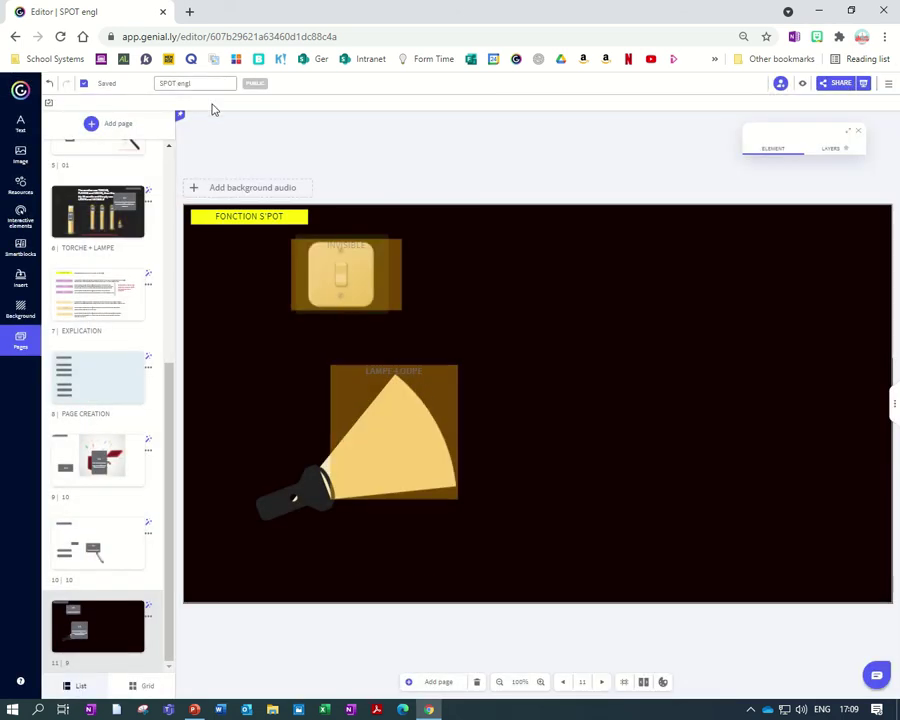
pyautogui.click(380, 461)
pyautogui.click(228, 105)
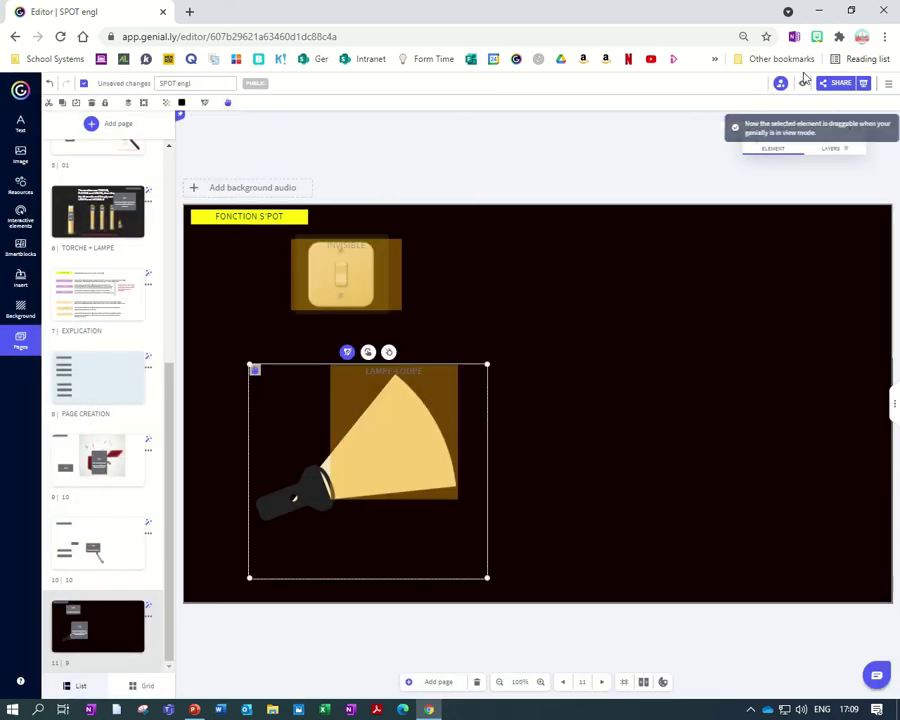
pyautogui.click(802, 83)
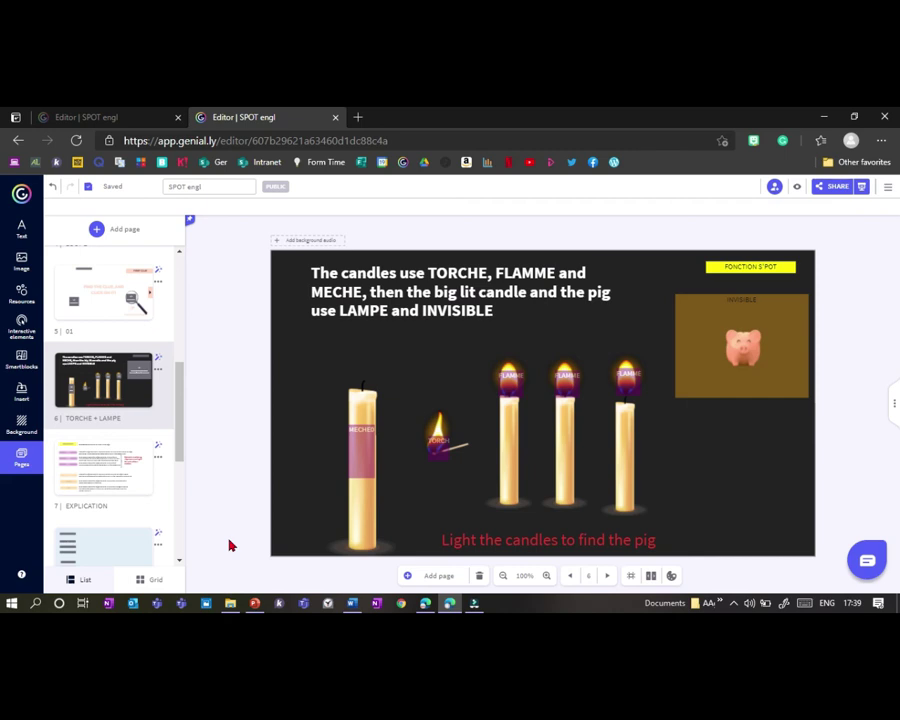
# - Reposition a hidden element and the first small candle's flame on the candle slide
pyautogui.moveTo(300, 470); pyautogui.dragTo(309, 443)
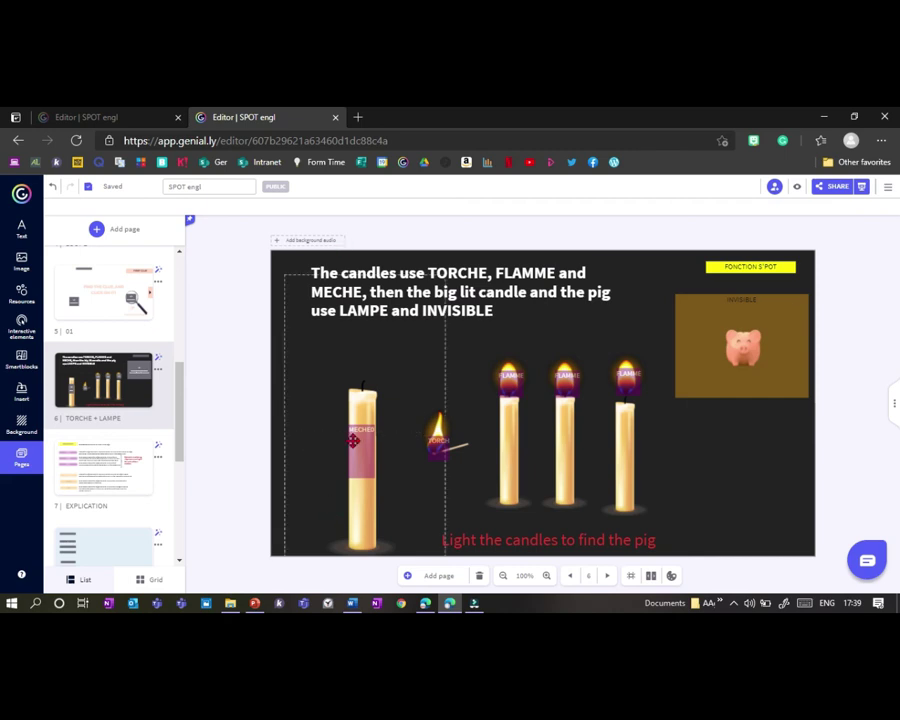
pyautogui.moveTo(353, 441); pyautogui.dragTo(355, 442)
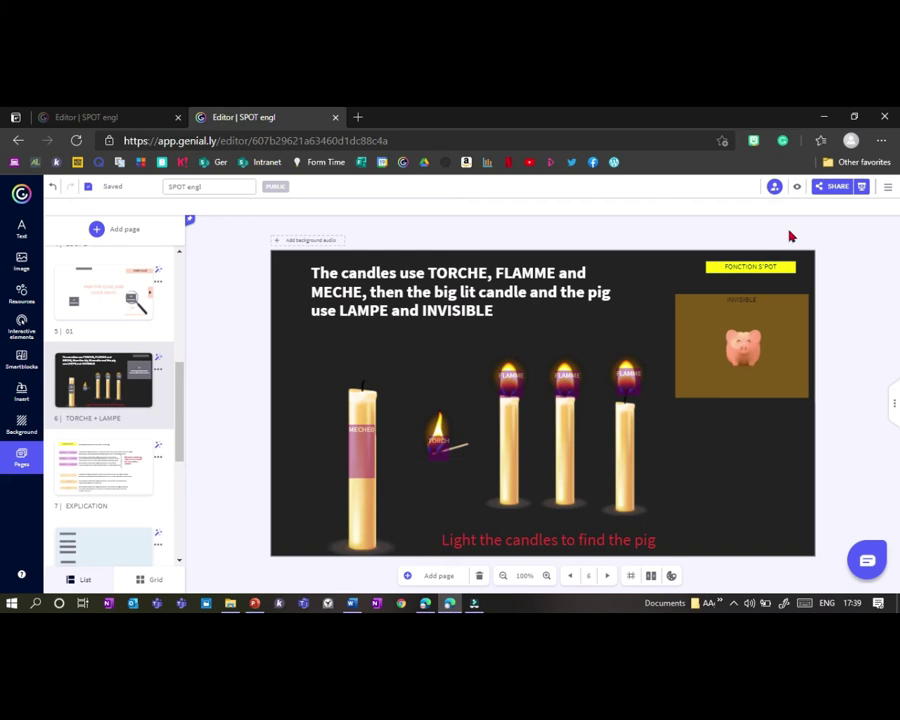
pyautogui.click(345, 470)
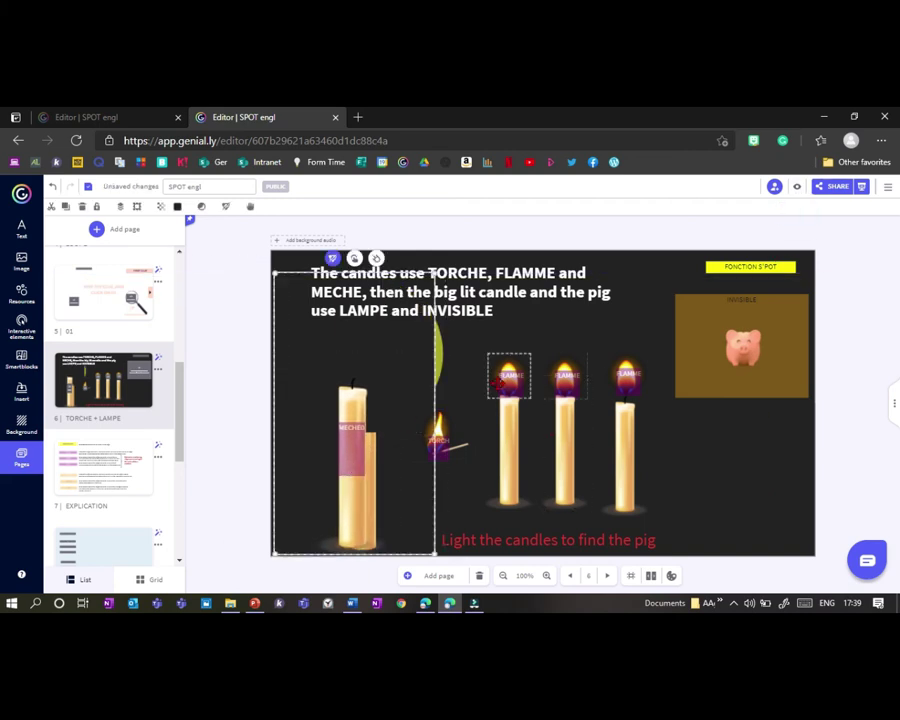
pyautogui.moveTo(510, 376); pyautogui.dragTo(506, 375)
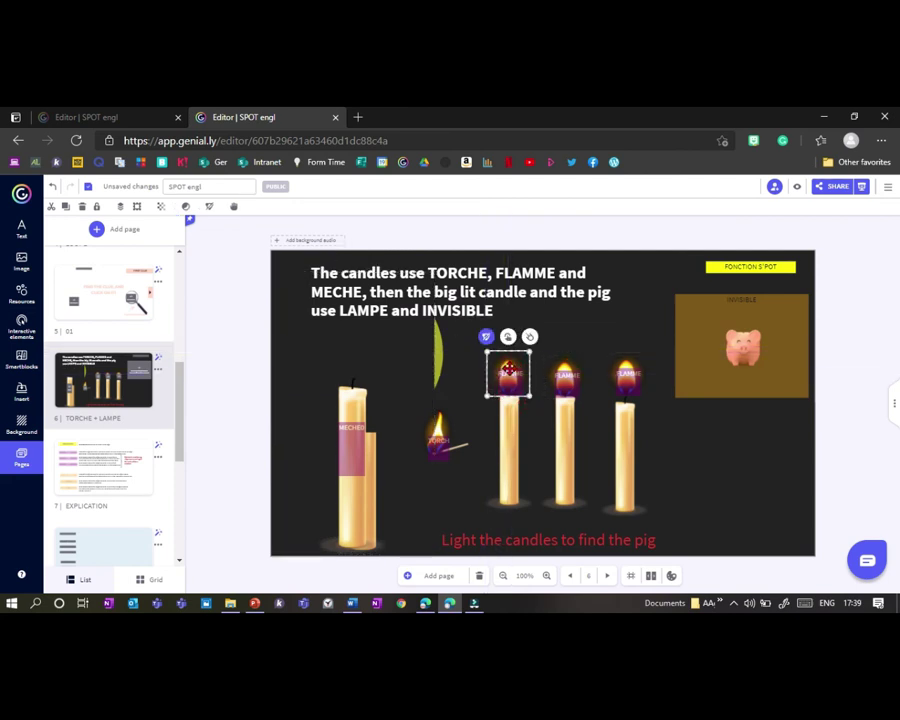
# - Drag the TORCH match past the small candles to the big MECHE candle's wick
pyautogui.moveTo(420, 416); pyautogui.dragTo(684, 444)
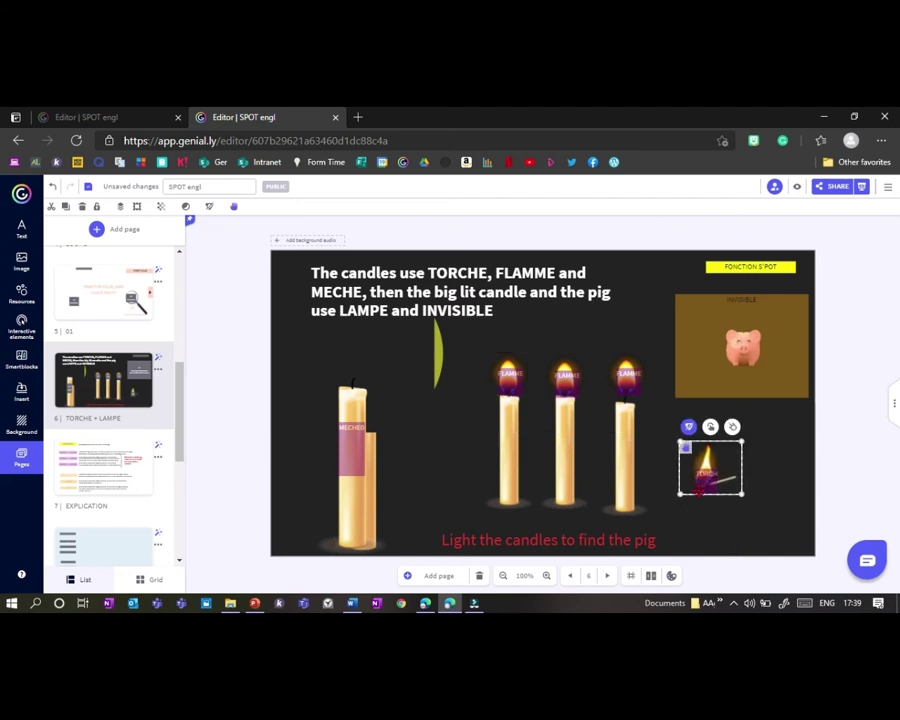
pyautogui.moveTo(685, 447); pyautogui.dragTo(648, 384)
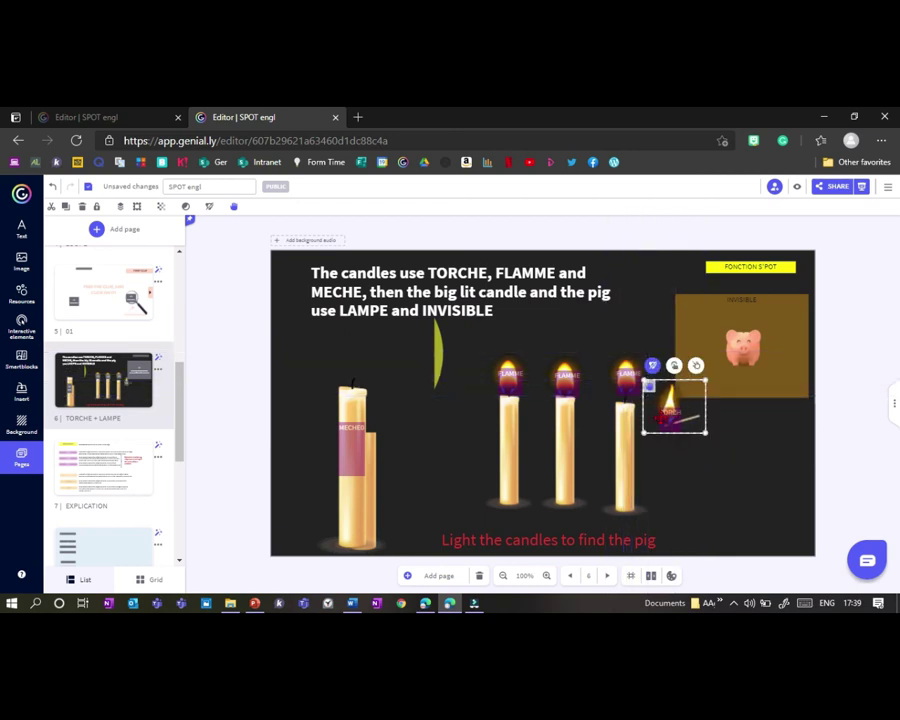
pyautogui.click(350, 490)
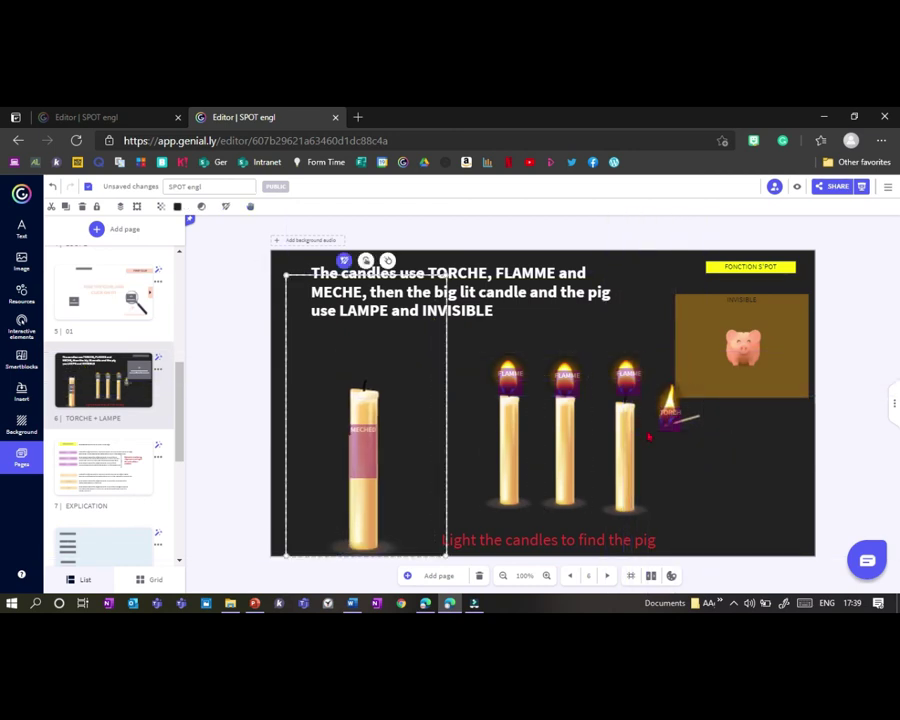
pyautogui.moveTo(672, 410); pyautogui.dragTo(443, 395)
pyautogui.scroll(5, 365, 449)
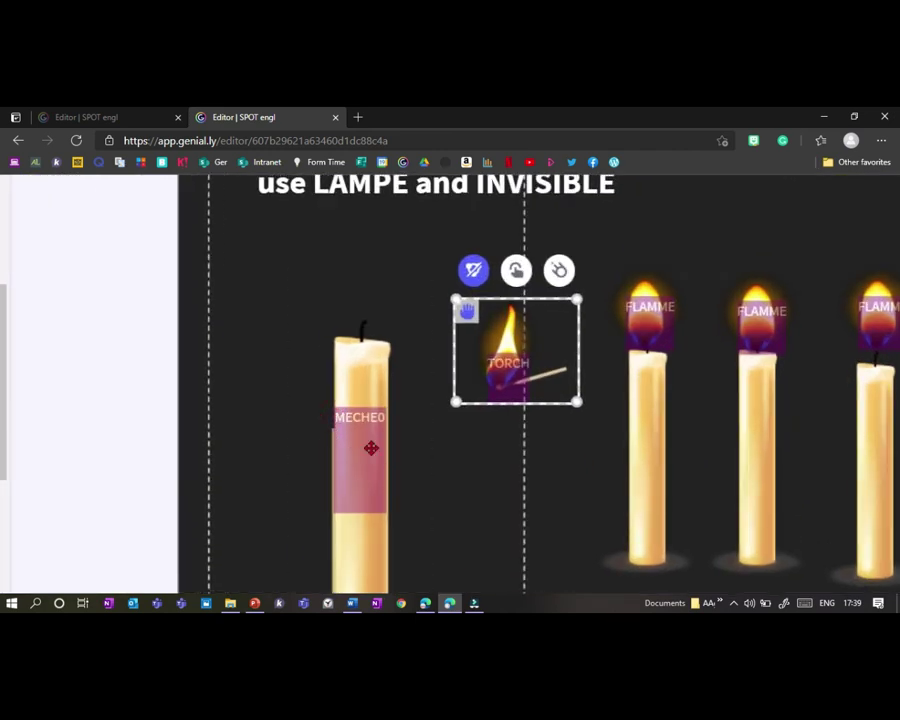
# - Drag the unlit MECHE candle off the left edge and shift the big lit candle group right
pyautogui.scroll(-5, 371, 448)
pyautogui.moveTo(363, 427); pyautogui.dragTo(140, 418)
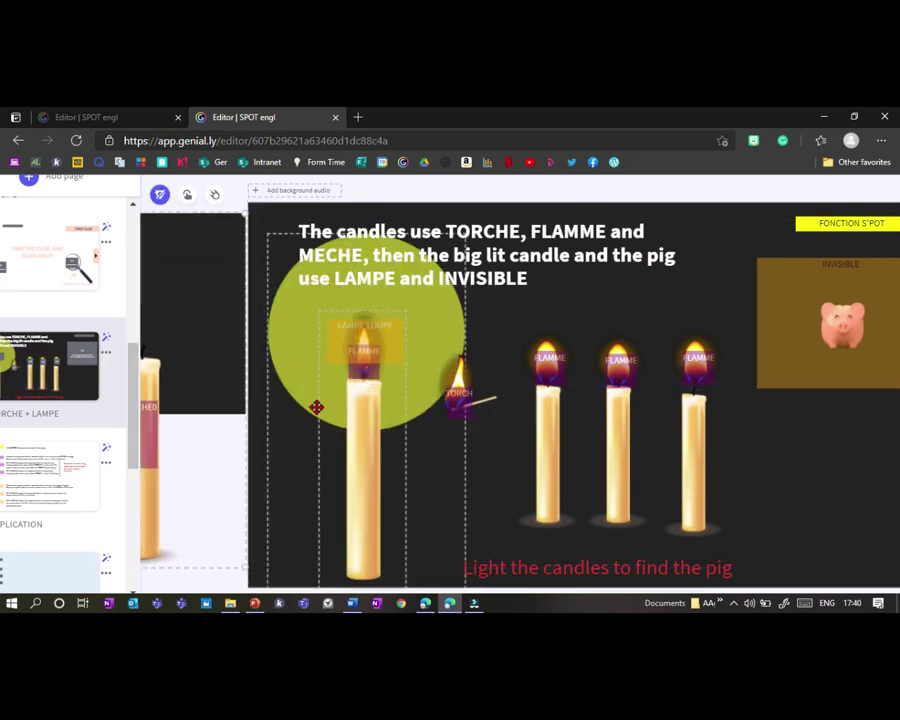
pyautogui.moveTo(376, 426); pyautogui.dragTo(364, 422)
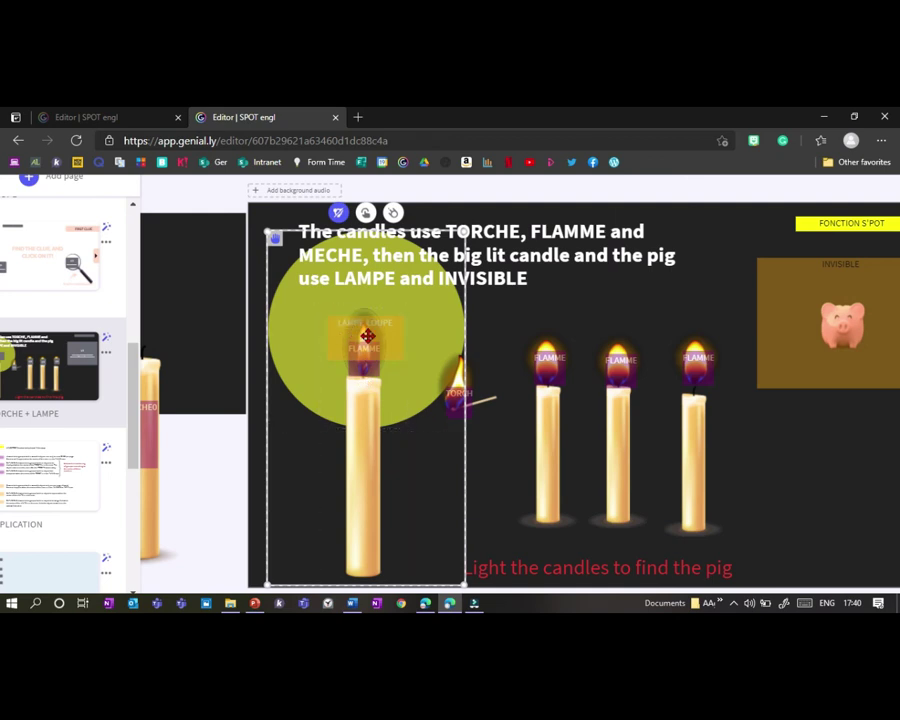
pyautogui.moveTo(367, 337); pyautogui.dragTo(615, 420)
pyautogui.scroll(-3, 366, 388)
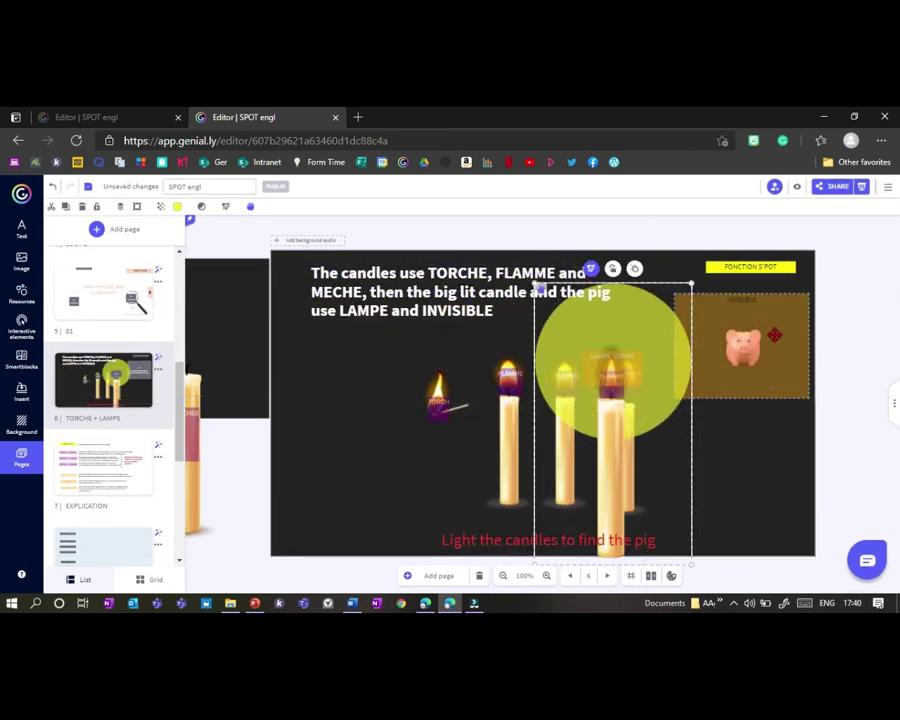